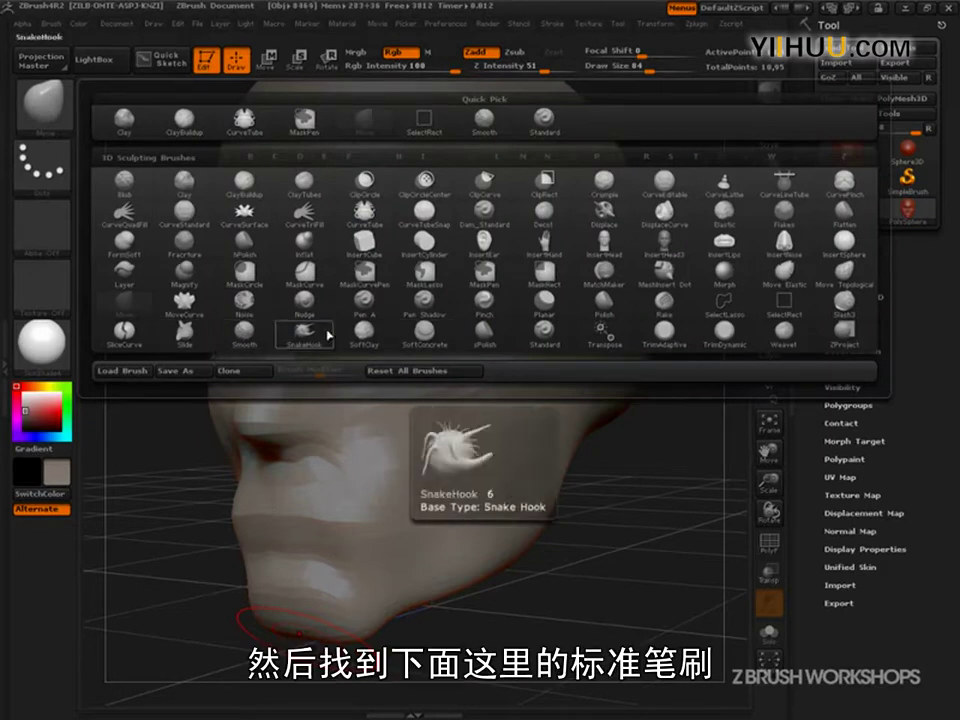
# Step: Switch to the Standard sculpting brush for working on the head
pyautogui.click(544, 334)
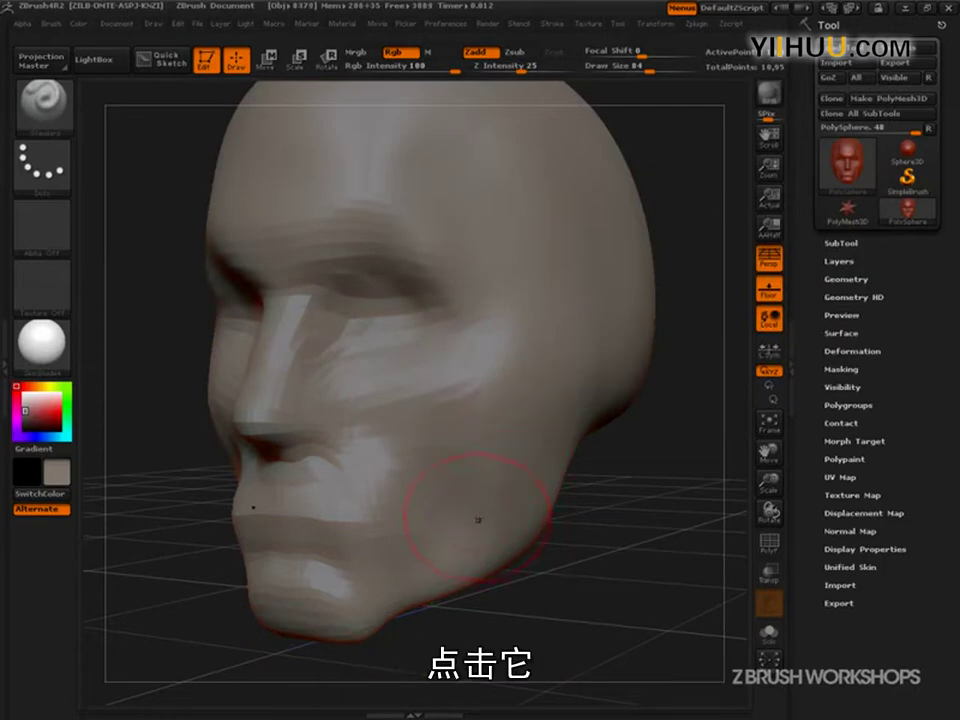
pyautogui.moveTo(605, 535); pyautogui.dragTo(643, 580)
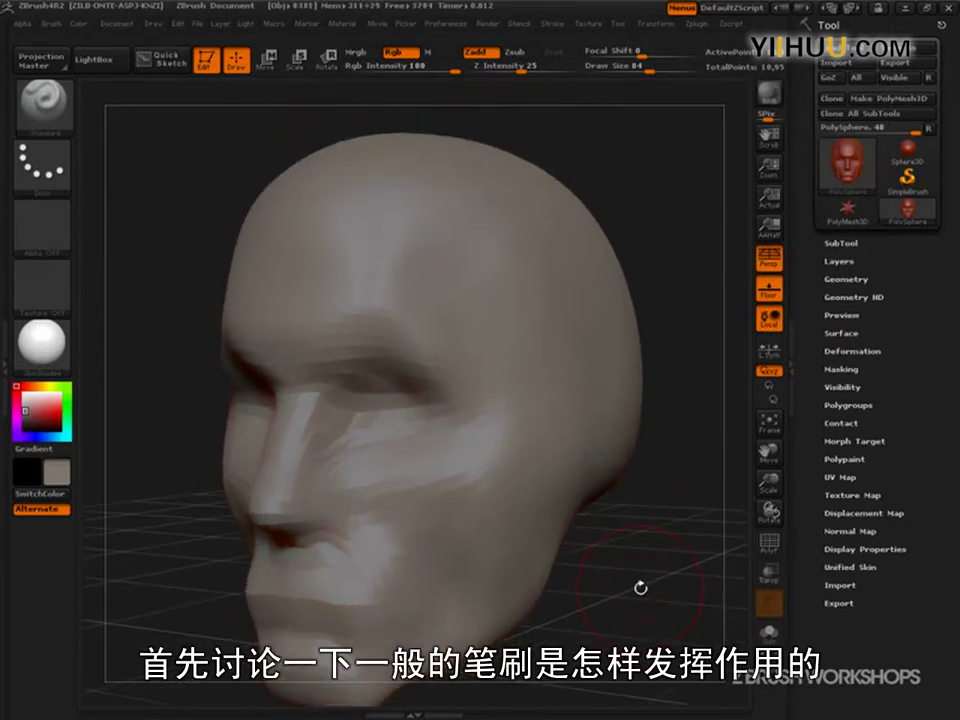
# Step: Try a raised stroke and a carved-in stroke on the side of the forehead, undoing each one
pyautogui.moveTo(470, 200)
pyautogui.mouseDown()
pyautogui.moveTo(472, 276)
pyautogui.moveTo(534, 291)
pyautogui.mouseUp()
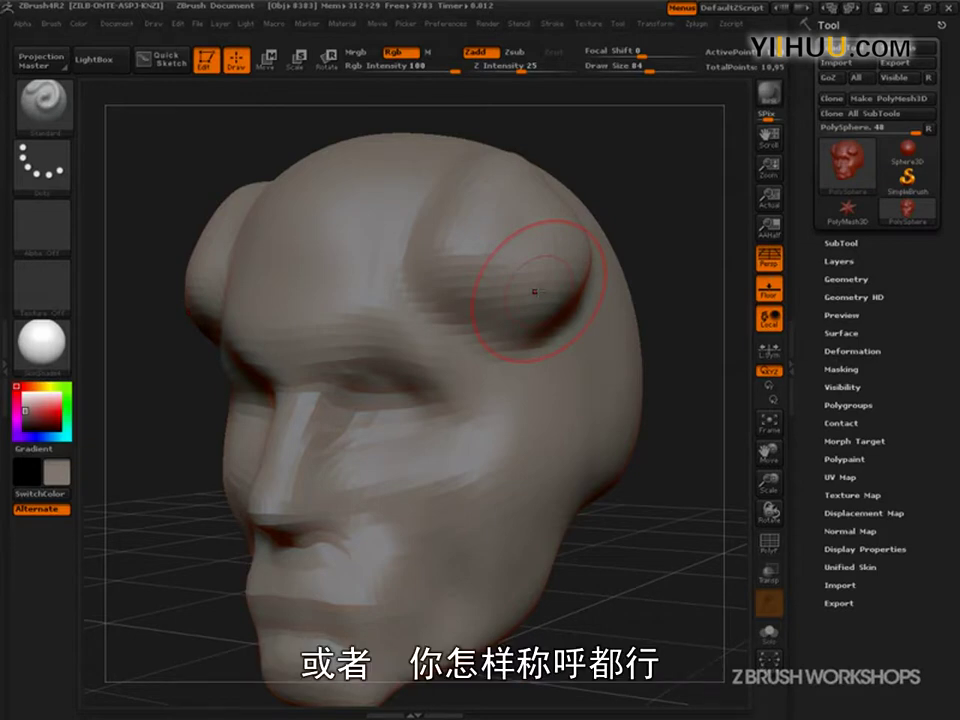
pyautogui.hotkey('ctrl', 'z')
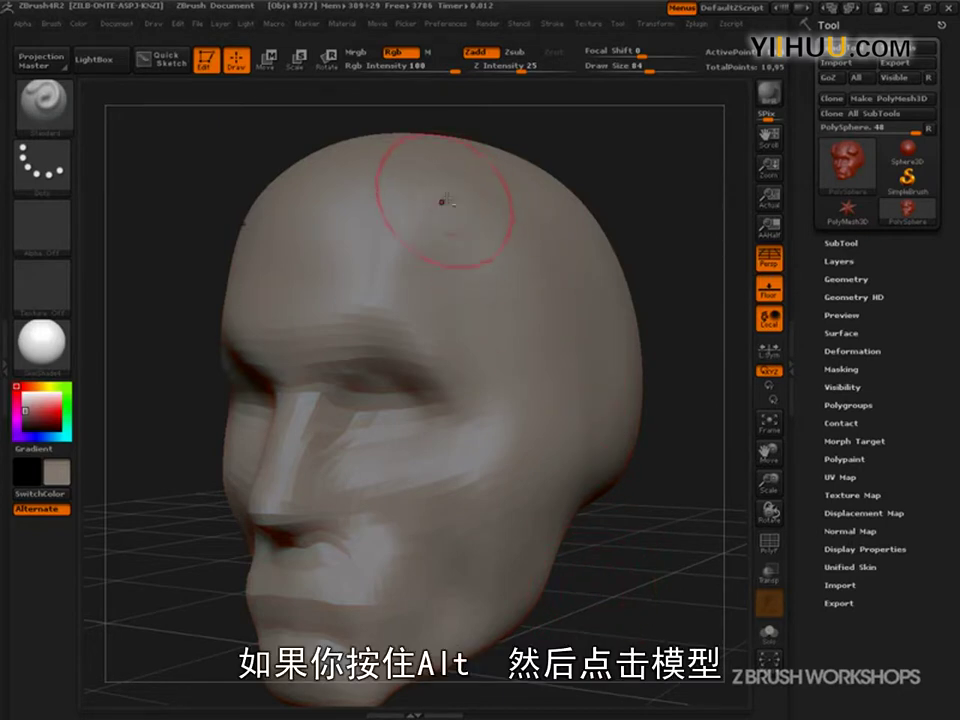
pyautogui.moveTo(449, 180)
pyautogui.keyDown('alt'); pyautogui.mouseDown()
pyautogui.moveTo(462, 173)
pyautogui.moveTo(466, 268)
pyautogui.moveTo(508, 296)
pyautogui.moveTo(530, 263)
pyautogui.moveTo(524, 317)
pyautogui.mouseUp(); pyautogui.keyUp('alt')
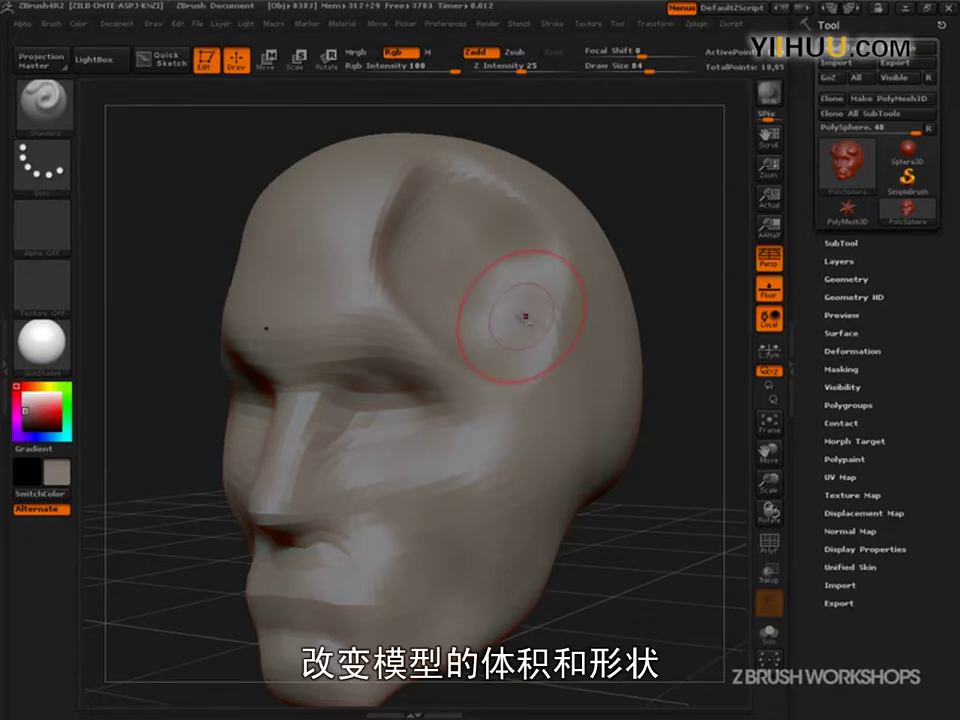
pyautogui.hotkey('ctrl', 'z')
pyautogui.hotkey('ctrl', 'z')
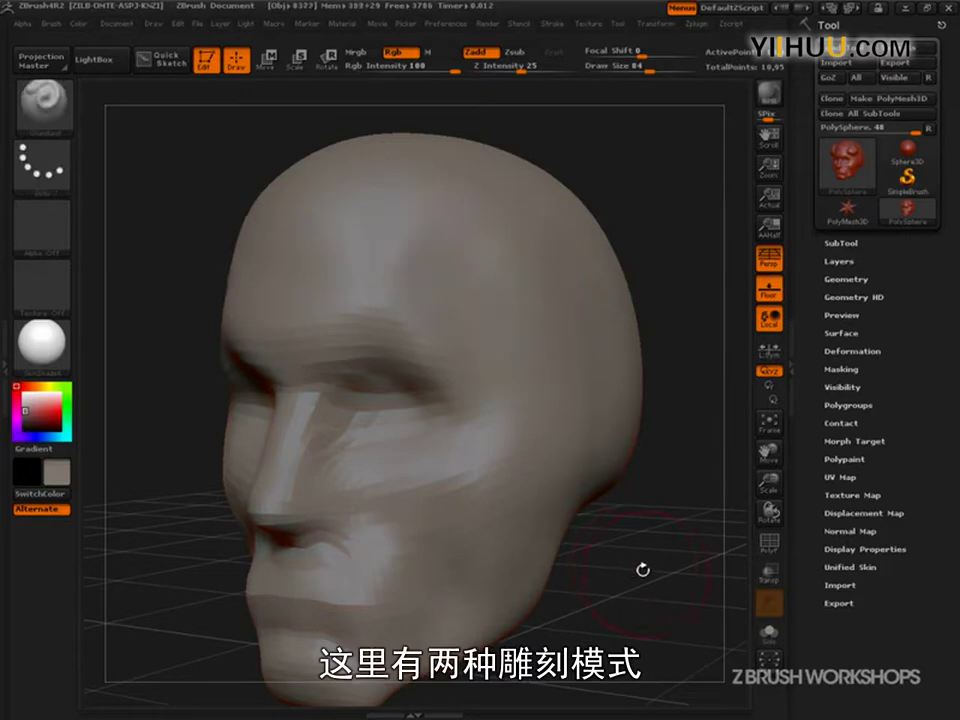
pyautogui.hotkey('ctrl', 'shift')
pyautogui.moveTo(489, 38)
pyautogui.mouseDown()
pyautogui.moveTo(448, 64)
pyautogui.moveTo(494, 37)
pyautogui.moveTo(522, 40)
pyautogui.mouseUp()
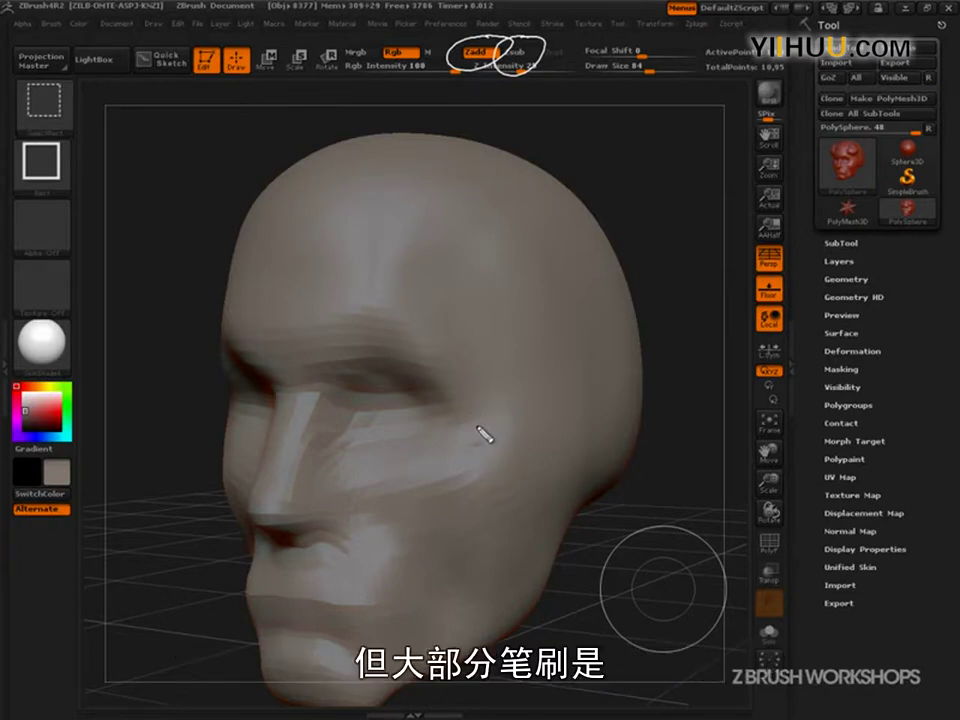
pyautogui.moveTo(474, 77)
pyautogui.mouseDown()
pyautogui.moveTo(526, 87)
pyautogui.moveTo(571, 155)
pyautogui.mouseUp()
pyautogui.moveTo(584, 132)
pyautogui.mouseDown()
pyautogui.moveTo(590, 171)
pyautogui.moveTo(594, 150)
pyautogui.mouseUp()
pyautogui.moveTo(604, 134)
pyautogui.mouseDown()
pyautogui.moveTo(614, 156)
pyautogui.moveTo(641, 130)
pyautogui.mouseUp()
pyautogui.moveTo(631, 134); pyautogui.dragTo(627, 212)
pyautogui.moveTo(646, 182)
pyautogui.mouseDown()
pyautogui.moveTo(648, 212)
pyautogui.moveTo(686, 206)
pyautogui.mouseUp()
pyautogui.moveTo(700, 182); pyautogui.dragTo(708, 212)
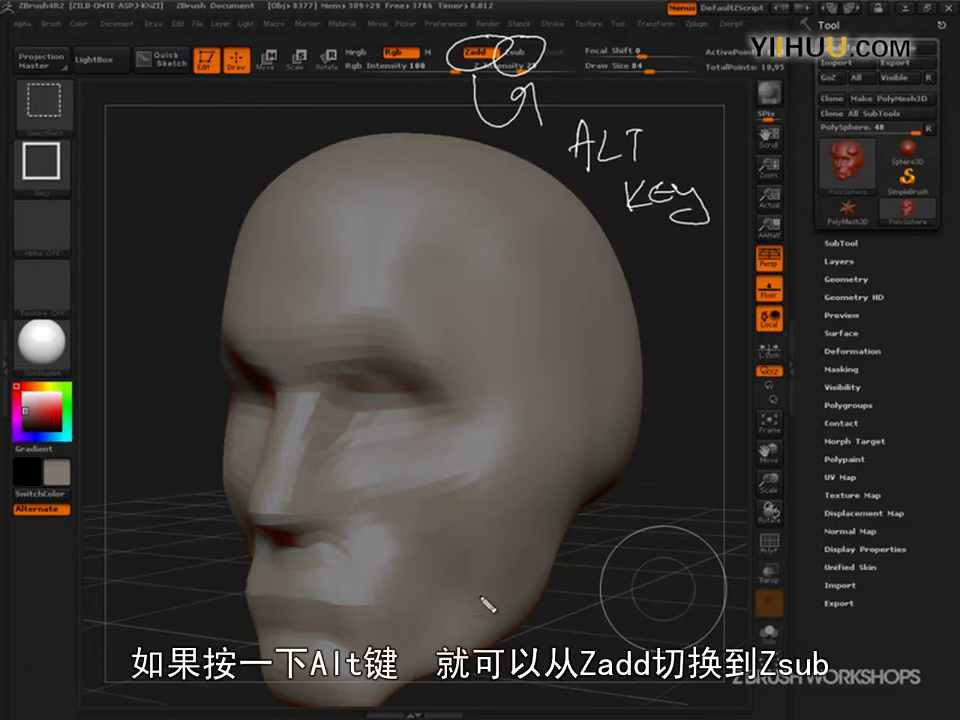
pyautogui.press('Escape')
# Step: Sculpt alternating raised and carved-in strokes across the side of the forehead down to the temple
pyautogui.moveTo(713, 498)
pyautogui.mouseDown()
pyautogui.moveTo(650, 528)
pyautogui.moveTo(648, 505)
pyautogui.mouseUp()
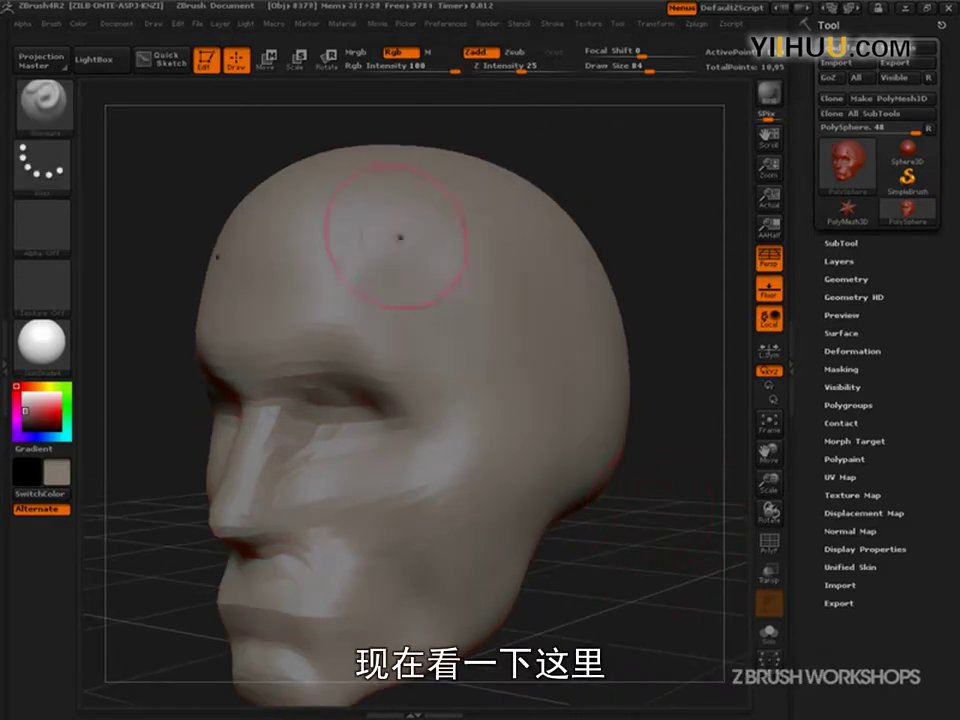
pyautogui.moveTo(412, 218); pyautogui.dragTo(400, 230)
pyautogui.moveTo(478, 242)
pyautogui.keyDown('alt'); pyautogui.mouseDown()
pyautogui.moveTo(448, 290)
pyautogui.moveTo(462, 268)
pyautogui.mouseUp(); pyautogui.keyUp('alt')
pyautogui.moveTo(490, 322)
pyautogui.mouseDown()
pyautogui.moveTo(515, 312)
pyautogui.moveTo(495, 345)
pyautogui.mouseUp()
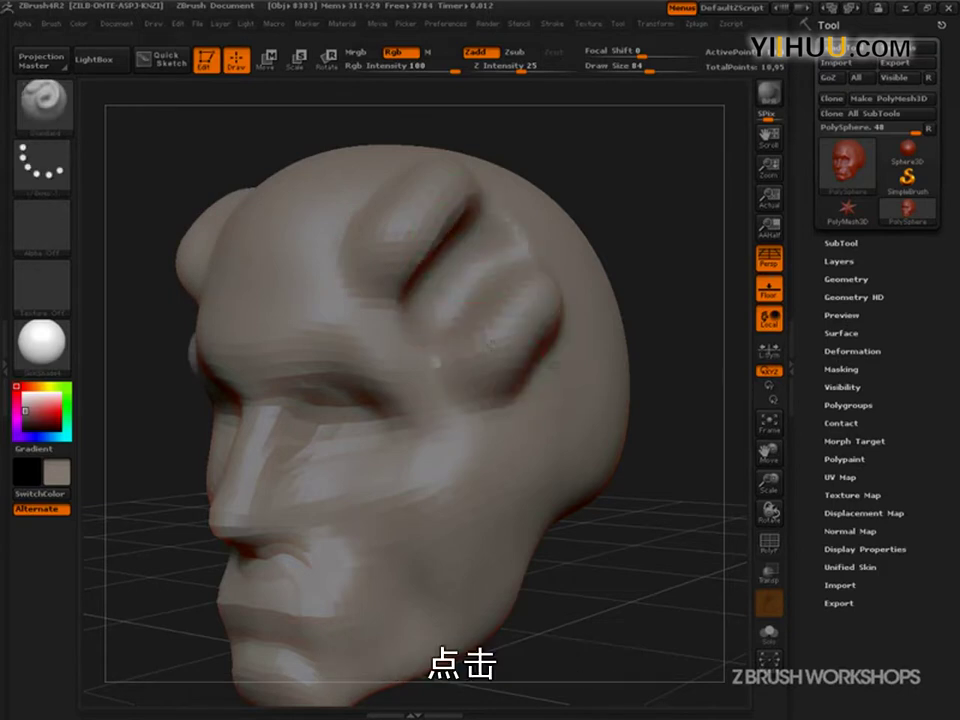
pyautogui.moveTo(588, 543)
pyautogui.mouseDown()
pyautogui.moveTo(696, 514)
pyautogui.moveTo(700, 530)
pyautogui.mouseUp()
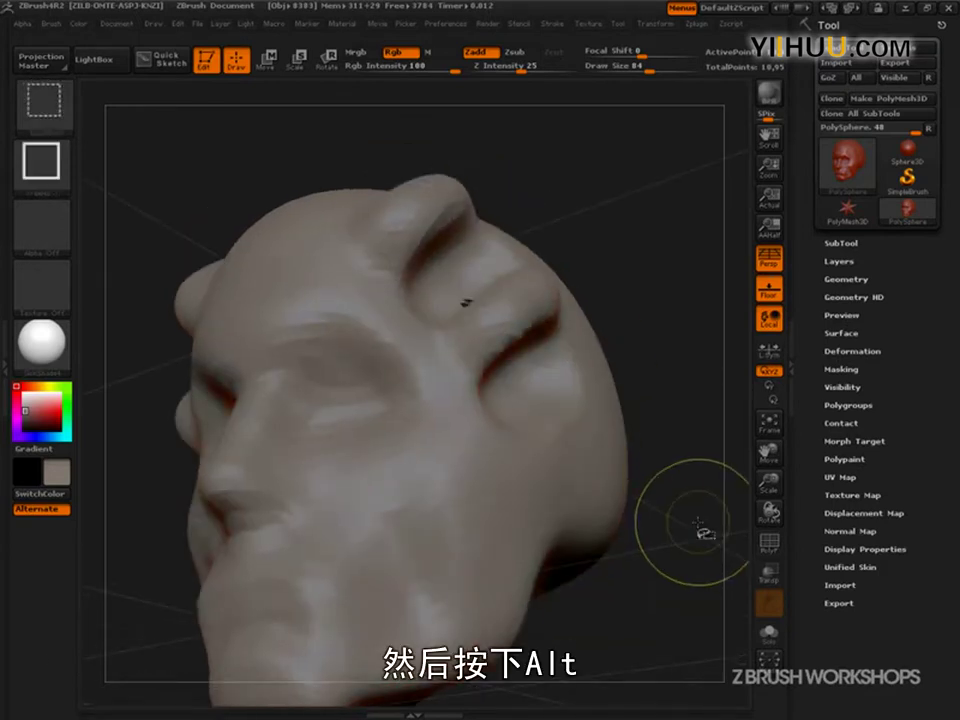
pyautogui.moveTo(350, 238)
pyautogui.keyDown('ctrl'); pyautogui.keyDown('shift'); pyautogui.mouseDown()
pyautogui.moveTo(446, 244)
pyautogui.moveTo(418, 300)
pyautogui.moveTo(510, 289)
pyautogui.moveTo(487, 407)
pyautogui.moveTo(630, 409)
pyautogui.mouseUp(); pyautogui.keyUp('shift'); pyautogui.keyUp('ctrl')
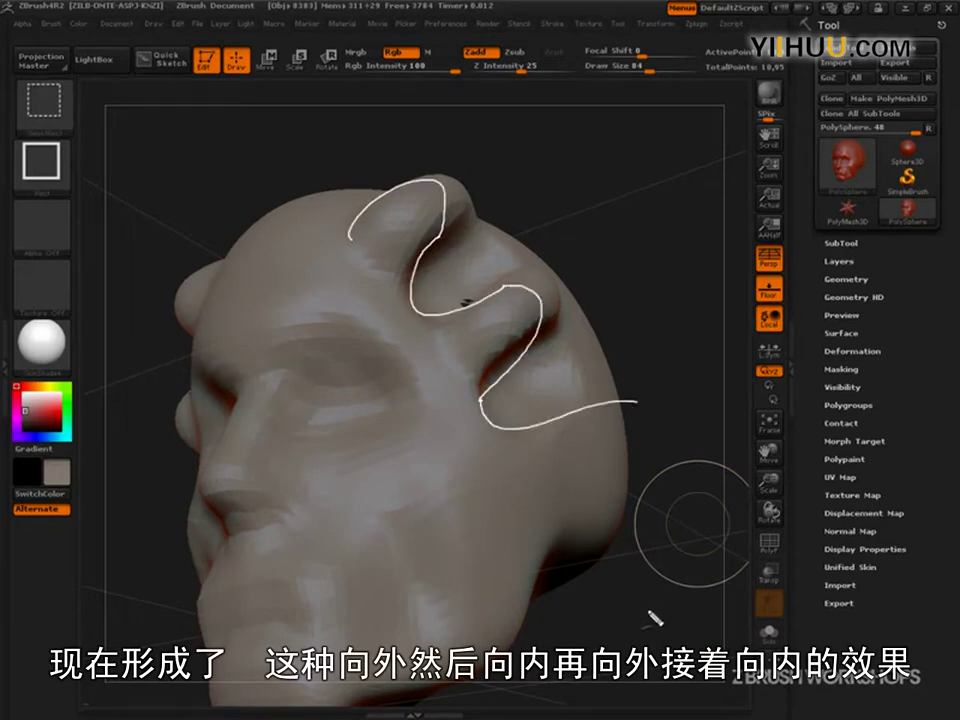
pyautogui.press('Escape')
pyautogui.moveTo(661, 609)
pyautogui.mouseDown()
pyautogui.moveTo(684, 579)
pyautogui.moveTo(658, 616)
pyautogui.mouseUp()
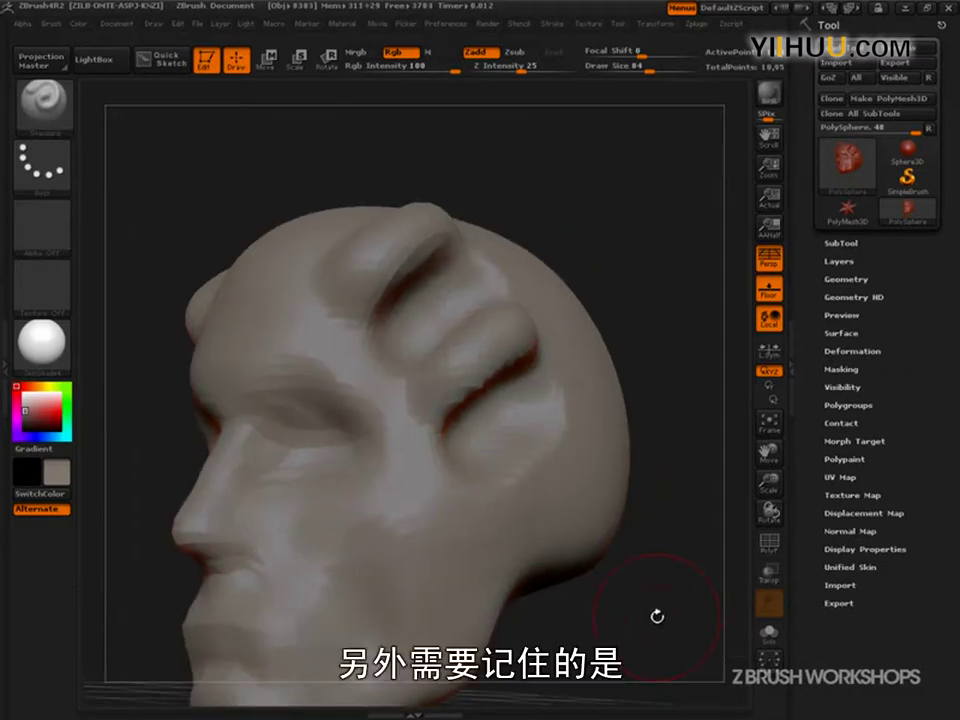
# Step: Smooth away the raised and carved strokes on the forehead and temple with the Smooth brush
pyautogui.press('shift')
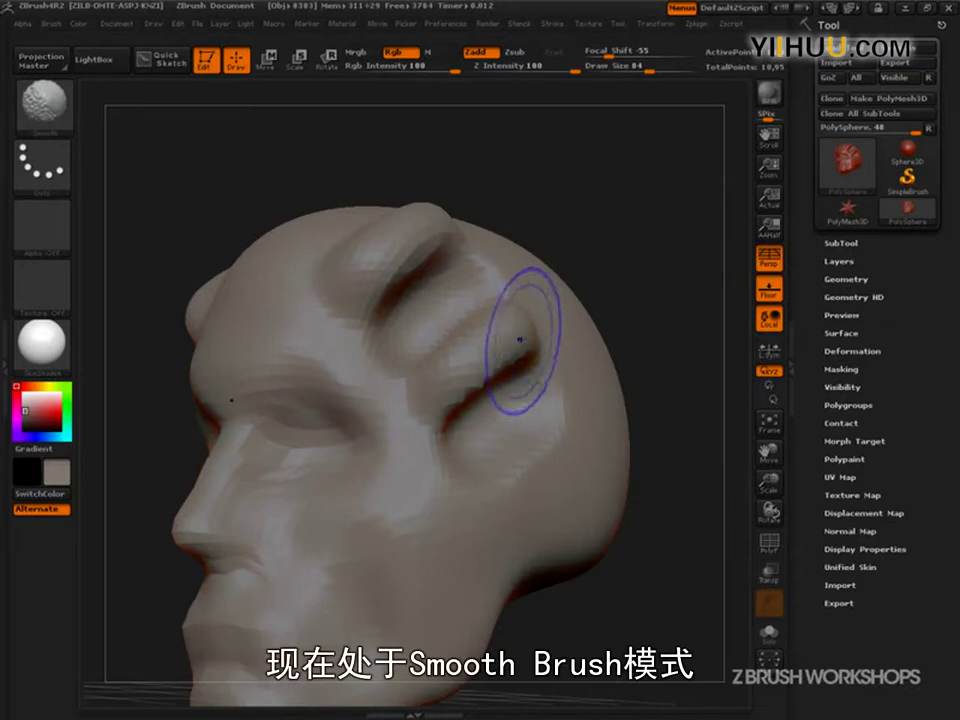
pyautogui.moveTo(483, 374)
pyautogui.keyDown('shift'); pyautogui.mouseDown()
pyautogui.moveTo(450, 400)
pyautogui.moveTo(495, 378)
pyautogui.moveTo(436, 262)
pyautogui.moveTo(362, 292)
pyautogui.moveTo(392, 308)
pyautogui.moveTo(371, 263)
pyautogui.mouseUp(); pyautogui.keyUp('shift')
pyautogui.keyDown('shift'); pyautogui.moveTo(477, 377); pyautogui.dragTo(529, 431); pyautogui.keyUp('shift')
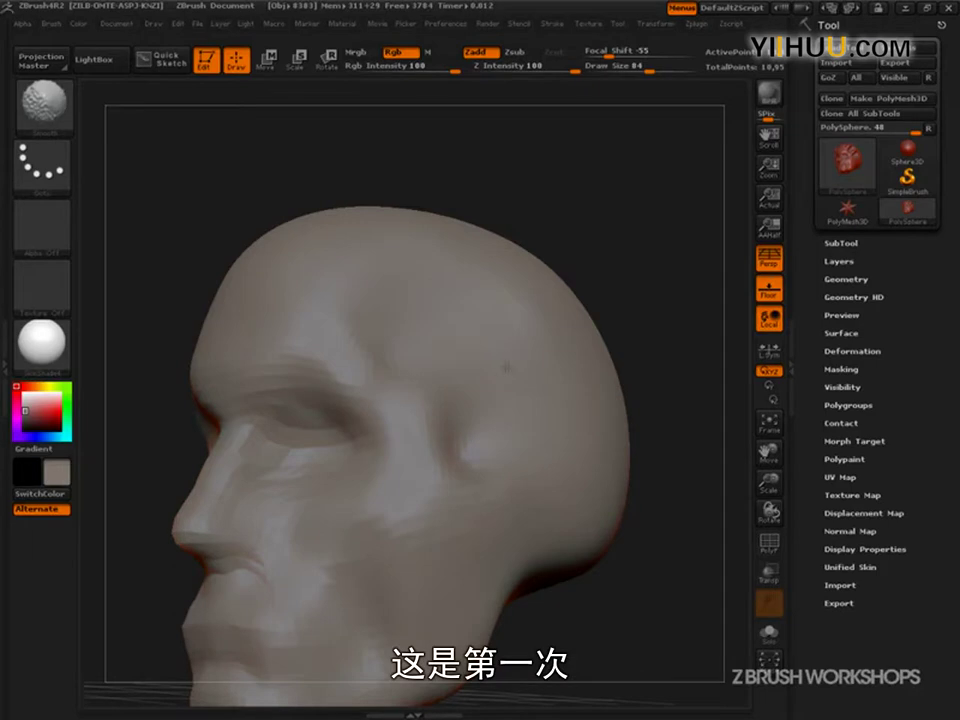
pyautogui.press('ctrl')
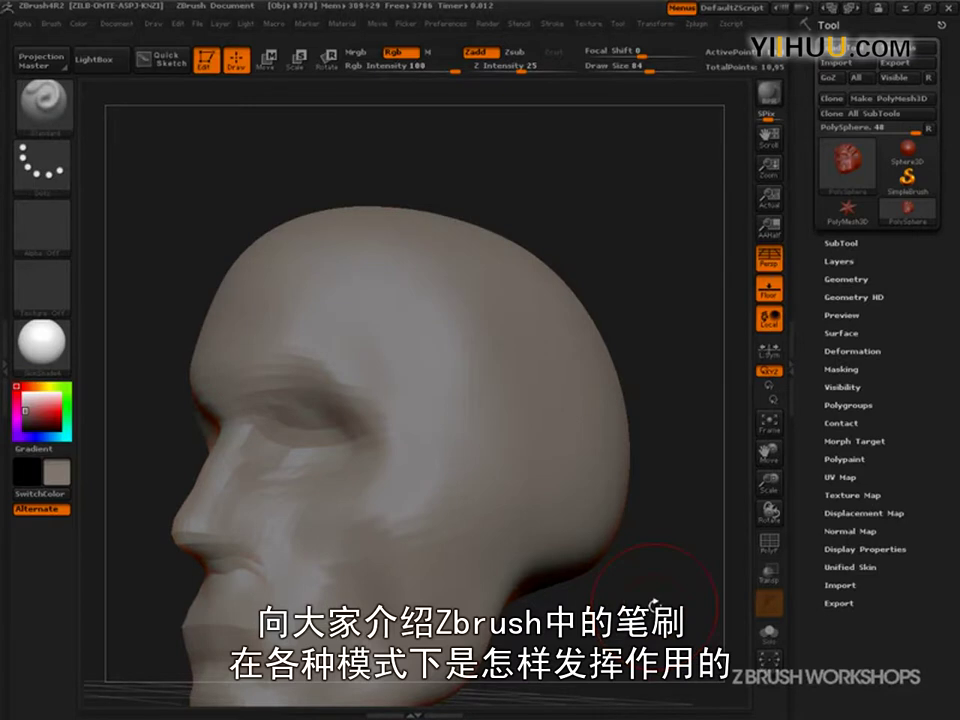
# Step: Set the Standard brush's Draw Size to 37
pyautogui.moveTo(655, 605); pyautogui.dragTo(661, 623)
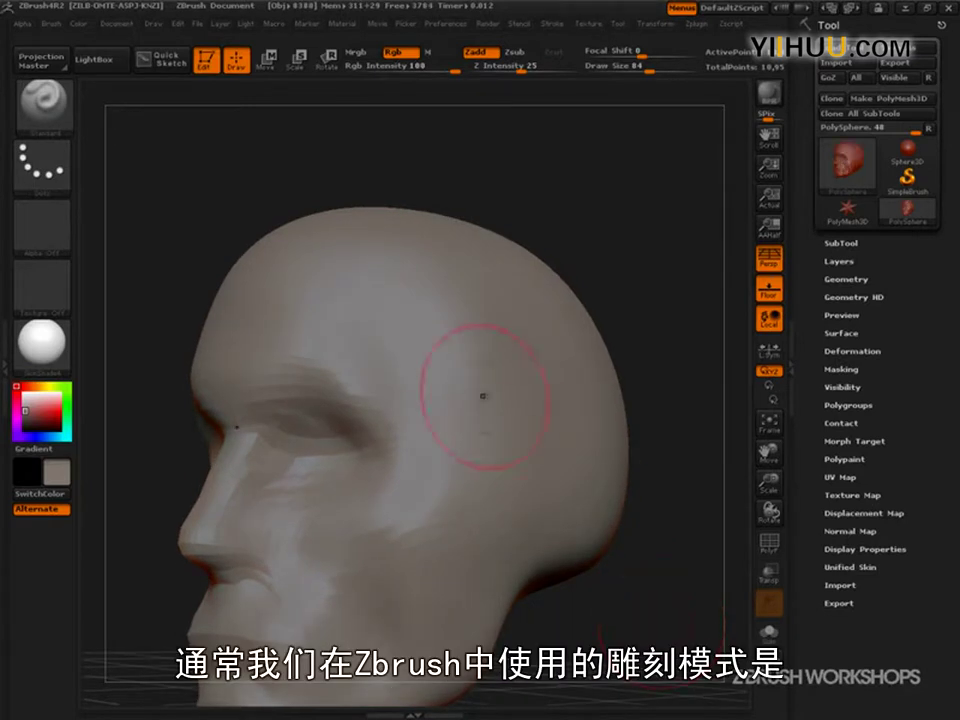
pyautogui.moveTo(612, 292); pyautogui.dragTo(681, 401)
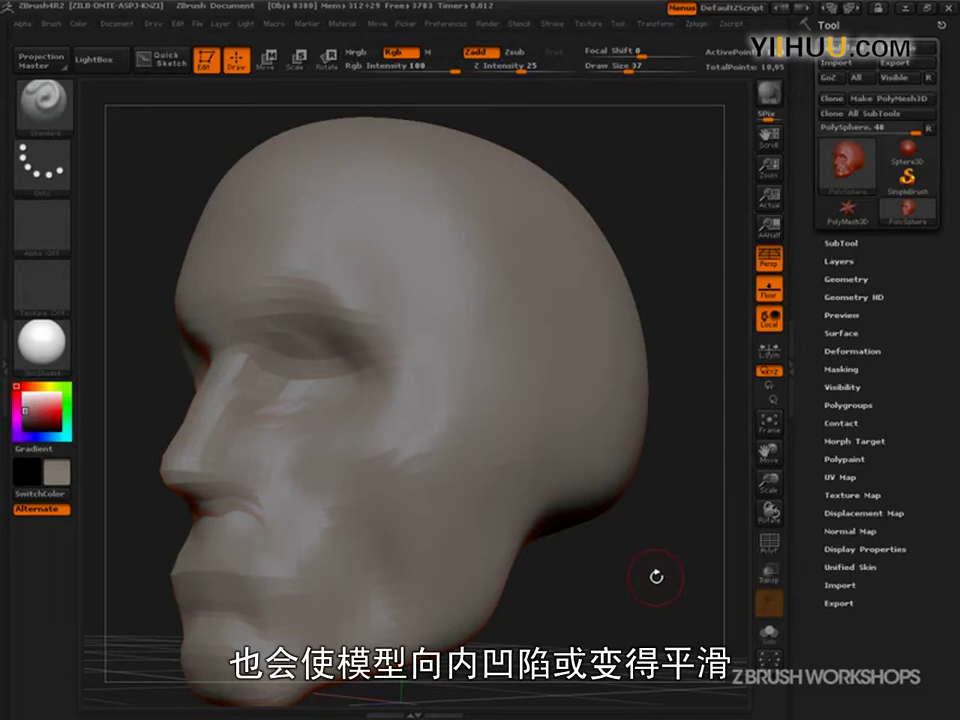
pyautogui.hotkey('ctrl', 'shift')
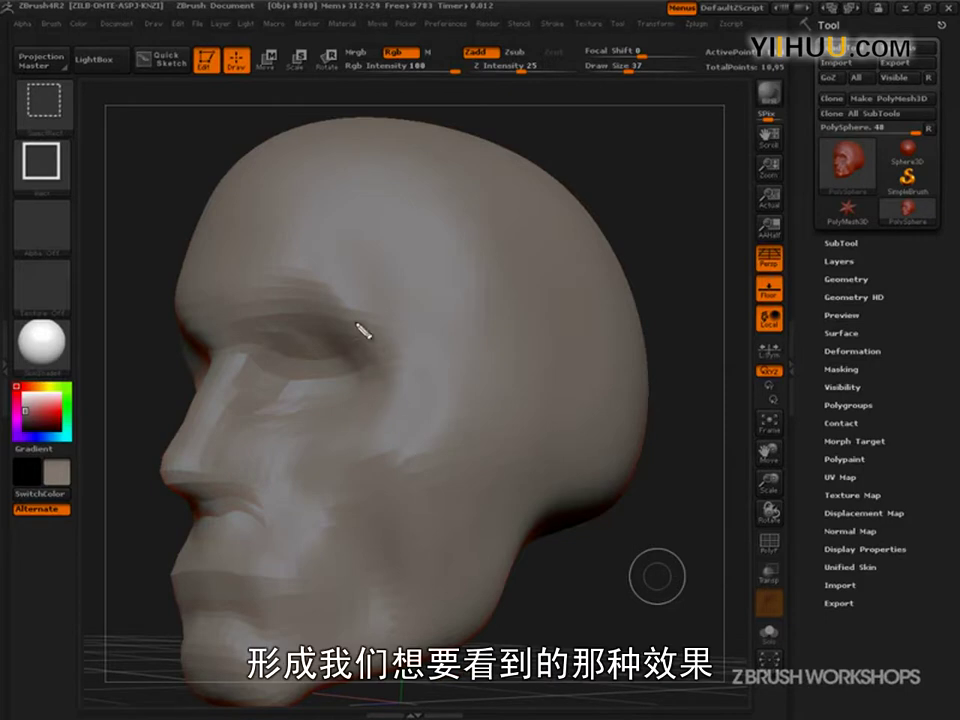
pyautogui.moveTo(270, 345)
pyautogui.mouseDown()
pyautogui.moveTo(332, 296)
pyautogui.moveTo(385, 334)
pyautogui.moveTo(268, 343)
pyautogui.mouseUp()
pyautogui.moveTo(396, 392); pyautogui.dragTo(398, 390)
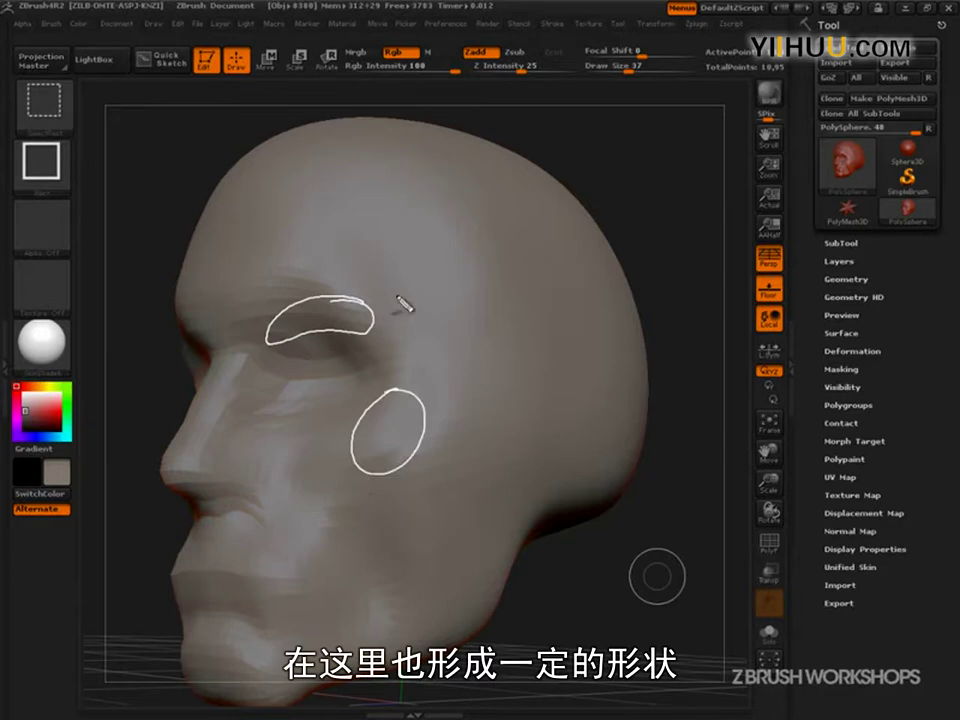
pyautogui.moveTo(348, 224)
pyautogui.mouseDown()
pyautogui.moveTo(390, 306)
pyautogui.moveTo(473, 406)
pyautogui.mouseUp()
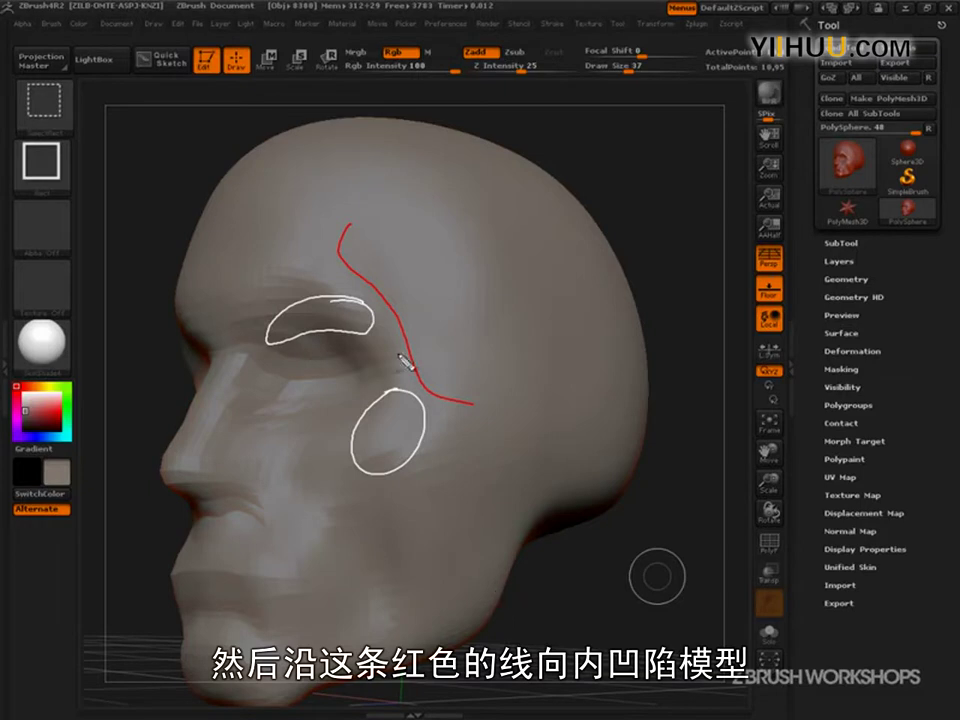
pyautogui.moveTo(288, 333)
pyautogui.mouseDown()
pyautogui.moveTo(288, 349)
pyautogui.moveTo(303, 348)
pyautogui.mouseUp()
pyautogui.moveTo(318, 324); pyautogui.dragTo(318, 345)
pyautogui.moveTo(334, 327); pyautogui.dragTo(334, 348)
pyautogui.moveTo(352, 292); pyautogui.dragTo(350, 303)
pyautogui.moveTo(362, 289)
pyautogui.mouseDown()
pyautogui.moveTo(360, 301)
pyautogui.moveTo(384, 303)
pyautogui.moveTo(393, 323)
pyautogui.mouseUp()
pyautogui.moveTo(406, 317)
pyautogui.mouseDown()
pyautogui.moveTo(399, 338)
pyautogui.moveTo(418, 381)
pyautogui.moveTo(397, 397)
pyautogui.mouseUp()
pyautogui.moveTo(369, 391)
pyautogui.mouseDown()
pyautogui.moveTo(380, 409)
pyautogui.moveTo(367, 425)
pyautogui.mouseUp()
pyautogui.moveTo(353, 428); pyautogui.dragTo(349, 446)
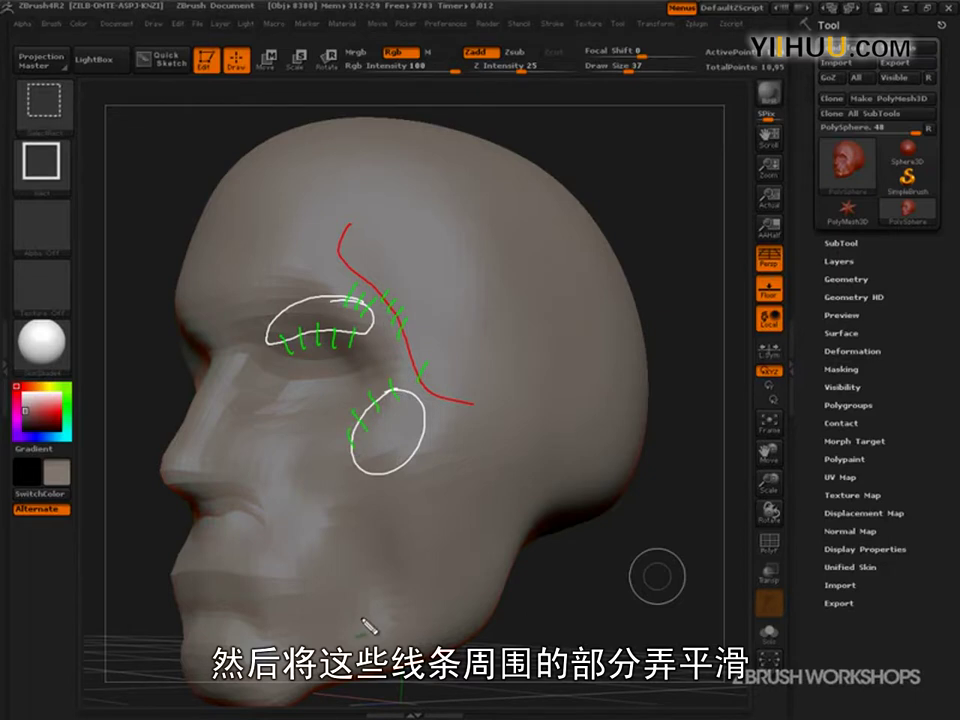
pyautogui.press('Escape')
# Step: Set the Draw Size to 47, carve in the eye socket under the brow, and cut the temple line beside the eye
pyautogui.moveTo(632, 594)
pyautogui.mouseDown()
pyautogui.moveTo(613, 532)
pyautogui.moveTo(578, 508)
pyautogui.mouseUp()
pyautogui.press('s')
pyautogui.moveTo(350, 340)
pyautogui.mouseDown()
pyautogui.moveTo(321, 338)
pyautogui.moveTo(393, 328)
pyautogui.moveTo(407, 345)
pyautogui.moveTo(378, 290)
pyautogui.moveTo(275, 296)
pyautogui.mouseUp()
pyautogui.press('ctrl')
pyautogui.moveTo(645, 218); pyautogui.dragTo(680, 228)
pyautogui.moveTo(404, 262)
pyautogui.mouseDown()
pyautogui.moveTo(450, 343)
pyautogui.moveTo(450, 389)
pyautogui.mouseUp()
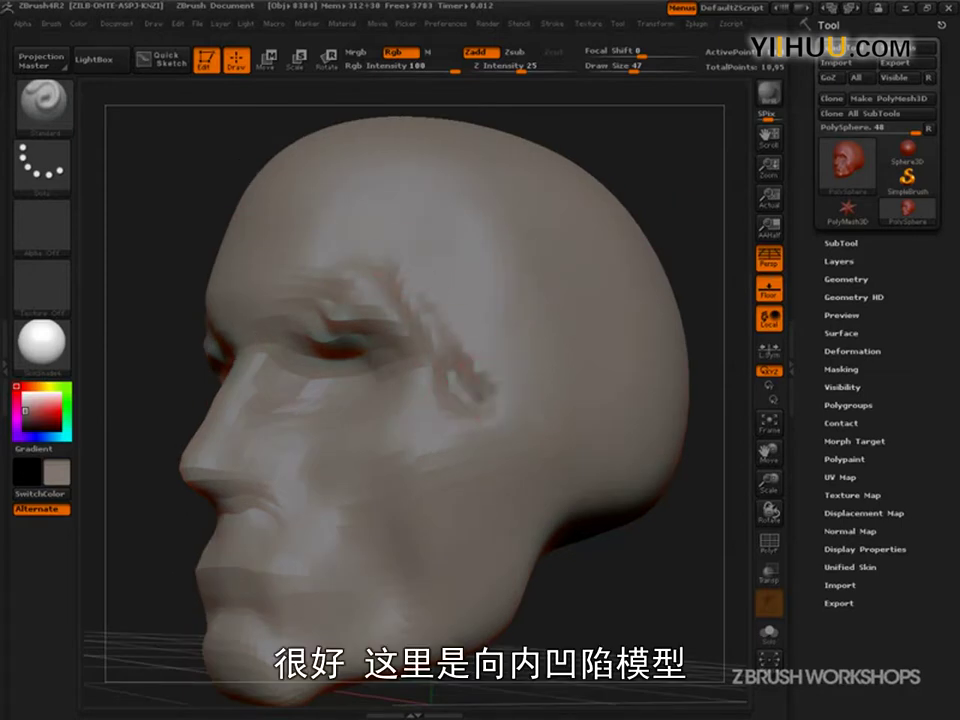
# Step: Carve grooves above and below the cheekbone and deepen the eye socket toward its inner corner
pyautogui.moveTo(700, 395); pyautogui.dragTo(727, 305)
pyautogui.moveTo(508, 414); pyautogui.dragTo(420, 455)
pyautogui.moveTo(358, 354)
pyautogui.mouseDown()
pyautogui.moveTo(349, 302)
pyautogui.moveTo(292, 296)
pyautogui.moveTo(302, 288)
pyautogui.moveTo(290, 304)
pyautogui.moveTo(318, 328)
pyautogui.mouseUp()
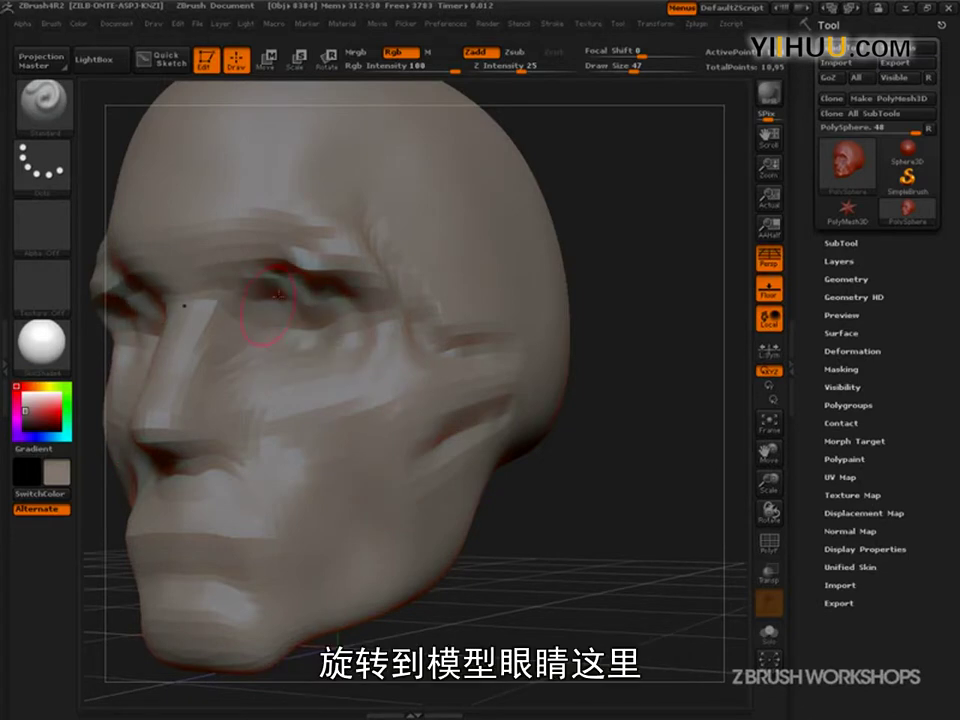
pyautogui.moveTo(639, 315); pyautogui.dragTo(364, 349)
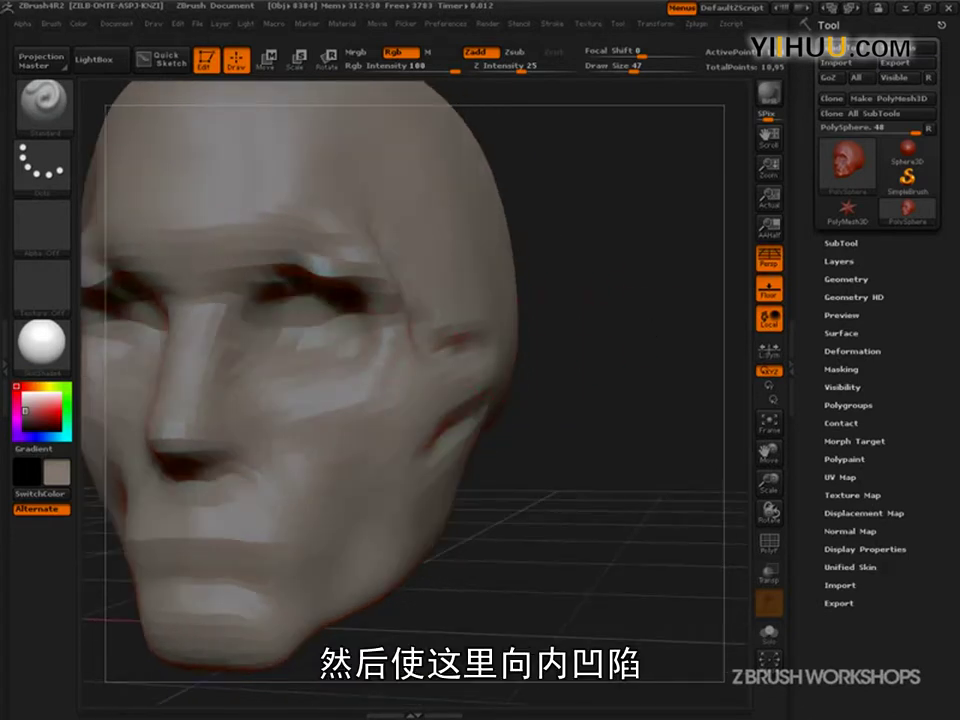
# Step: Carve a horizontal groove across the forehead above the brow ridge
pyautogui.moveTo(715, 355)
pyautogui.mouseDown()
pyautogui.moveTo(656, 424)
pyautogui.moveTo(470, 390)
pyautogui.mouseUp()
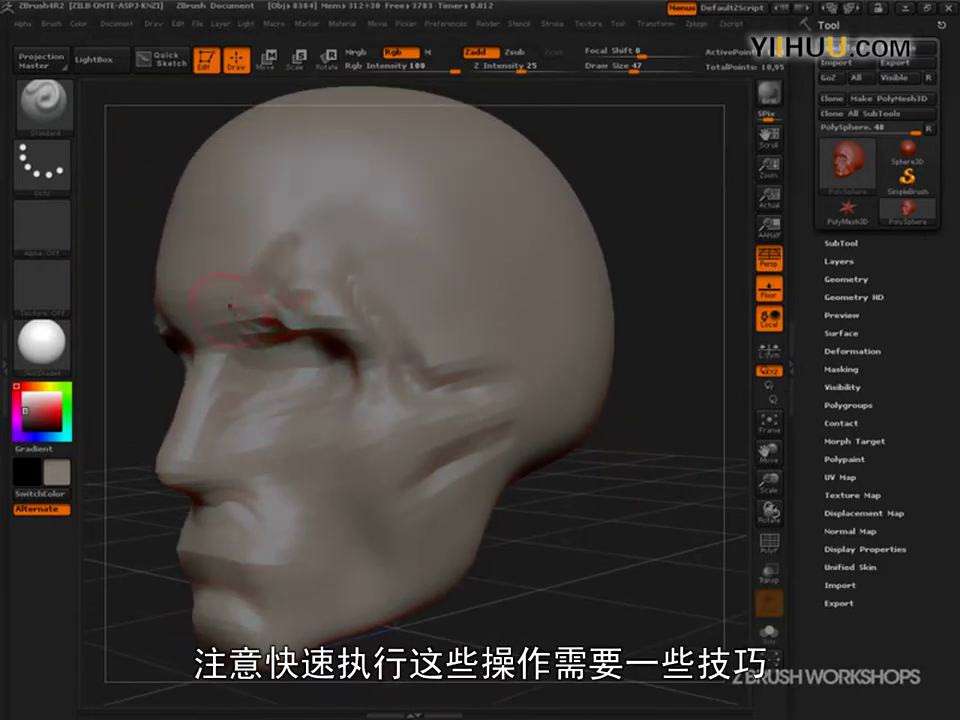
pyautogui.moveTo(279, 227); pyautogui.dragTo(160, 230)
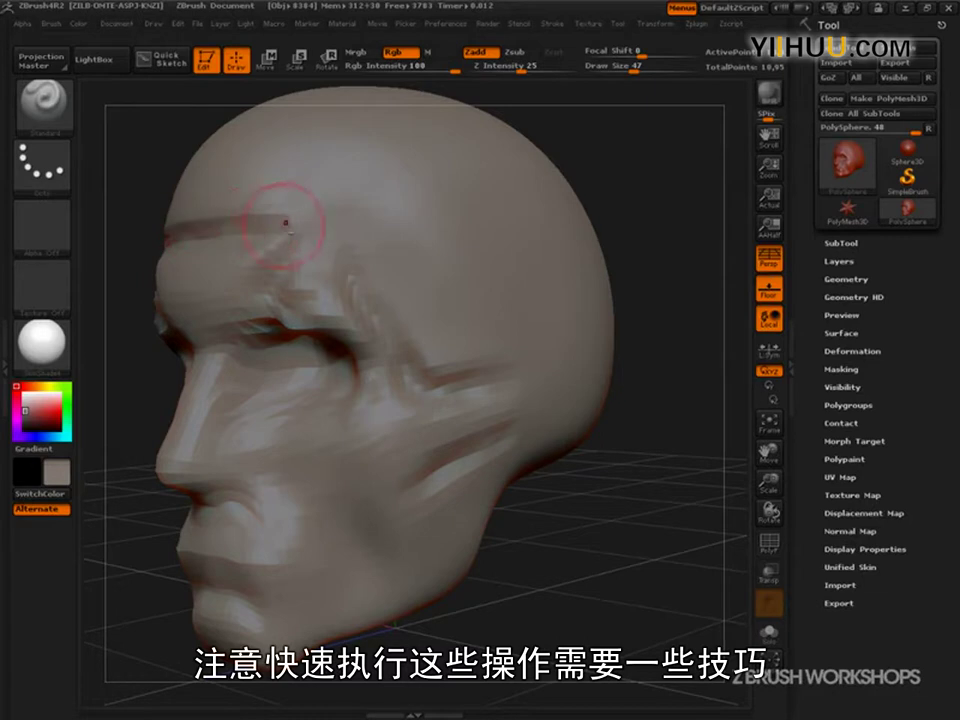
pyautogui.keyDown('alt'); pyautogui.moveTo(649, 222); pyautogui.dragTo(718, 270); pyautogui.keyUp('alt')
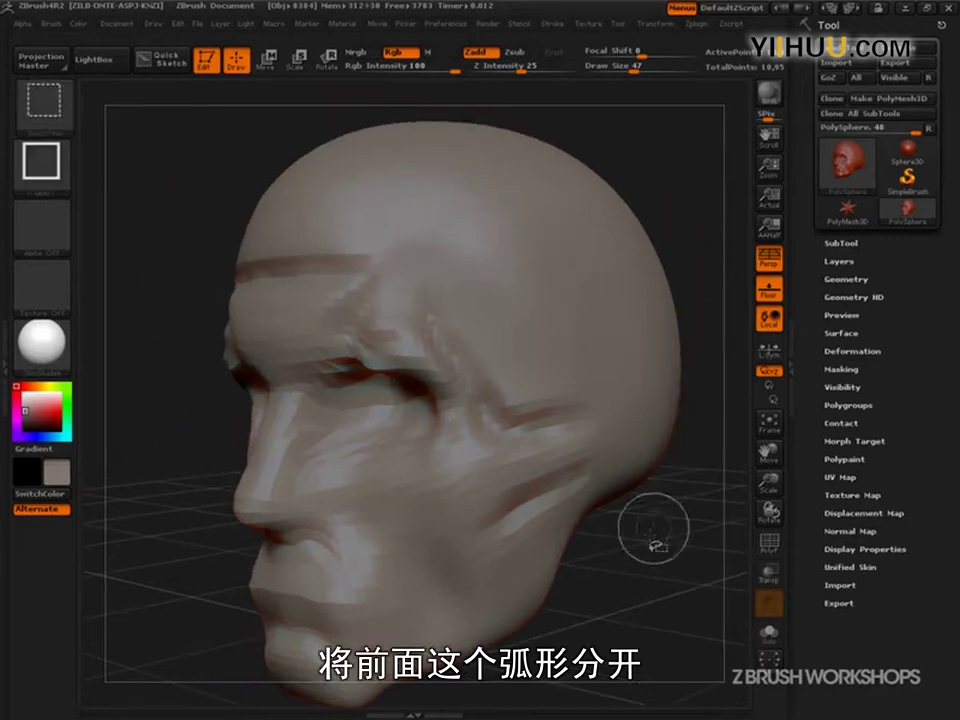
pyautogui.moveTo(240, 293)
pyautogui.mouseDown()
pyautogui.moveTo(246, 378)
pyautogui.moveTo(265, 380)
pyautogui.mouseUp()
pyautogui.moveTo(290, 290); pyautogui.dragTo(294, 378)
pyautogui.moveTo(320, 283); pyautogui.dragTo(336, 378)
pyautogui.moveTo(396, 160)
pyautogui.mouseDown()
pyautogui.moveTo(396, 214)
pyautogui.moveTo(300, 228)
pyautogui.mouseUp()
pyautogui.moveTo(262, 160); pyautogui.dragTo(283, 283)
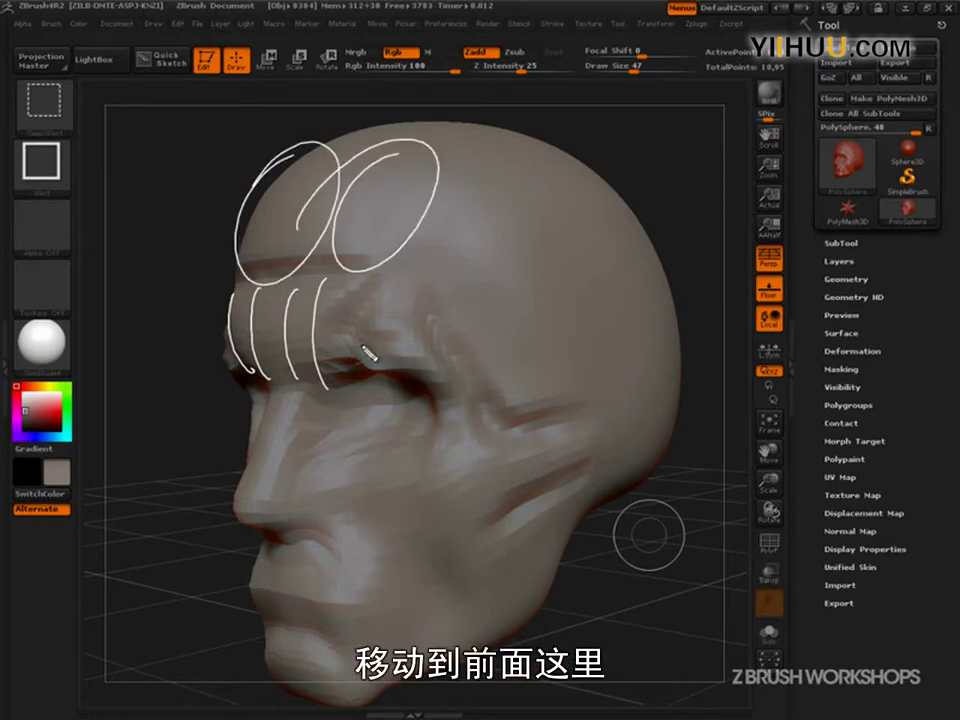
pyautogui.press('Escape')
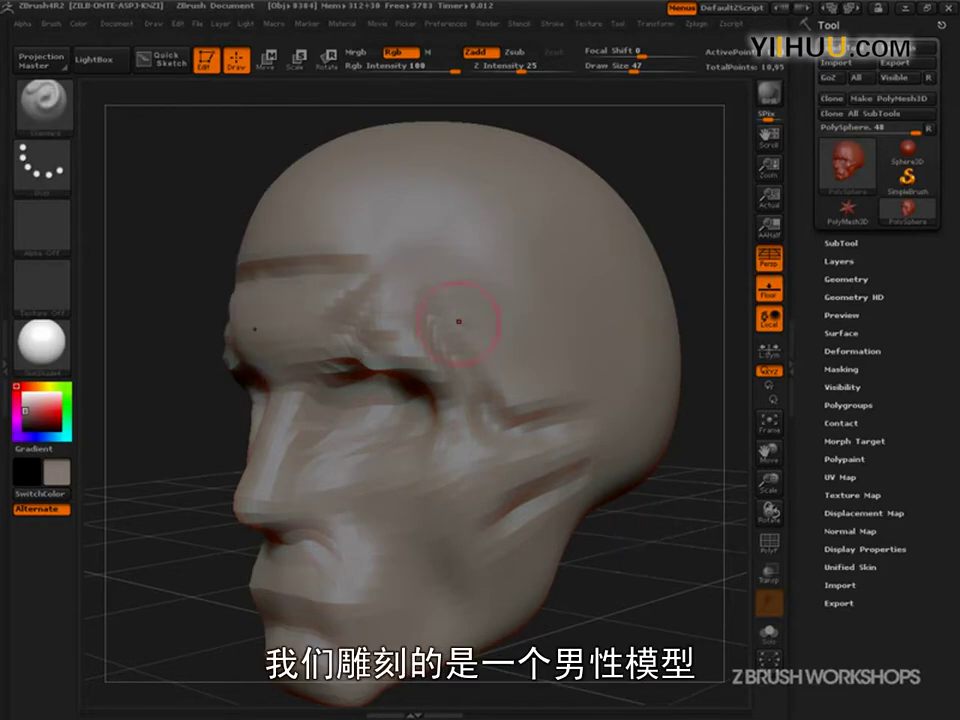
# Step: Deepen the forehead groove with a diagonal cut up the side of the forehead, and carve a hollow down the cheek toward the jaw
pyautogui.moveTo(375, 261)
pyautogui.mouseDown()
pyautogui.moveTo(306, 253)
pyautogui.moveTo(253, 279)
pyautogui.moveTo(385, 257)
pyautogui.moveTo(411, 214)
pyautogui.moveTo(313, 257)
pyautogui.moveTo(295, 284)
pyautogui.mouseUp()
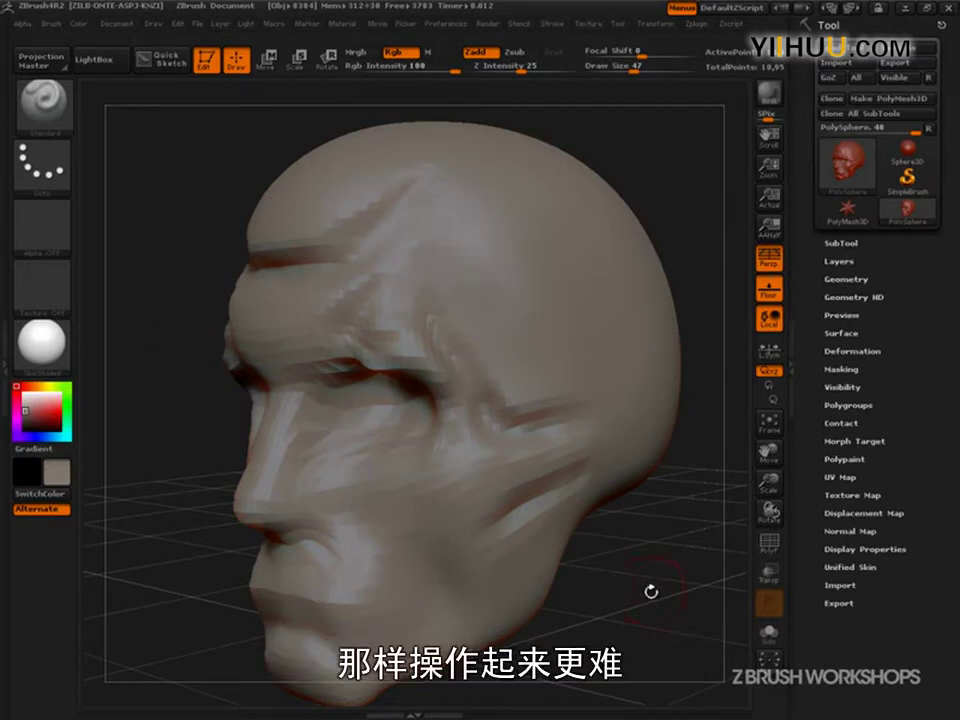
pyautogui.moveTo(665, 595); pyautogui.dragTo(550, 578)
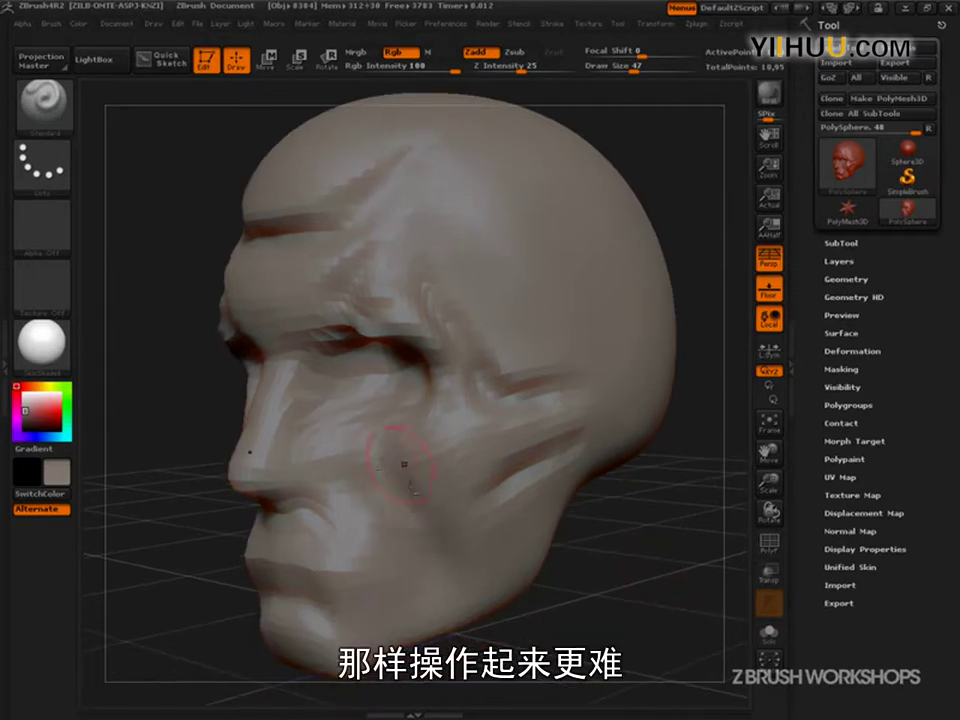
pyautogui.moveTo(555, 578); pyautogui.dragTo(597, 617)
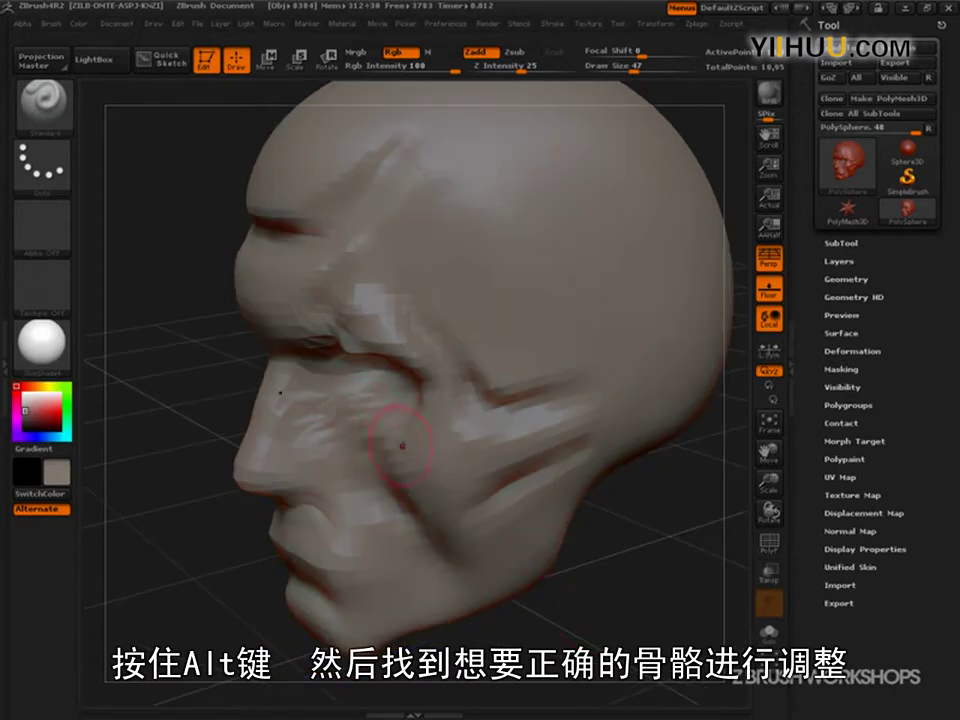
pyautogui.moveTo(543, 630); pyautogui.dragTo(609, 624)
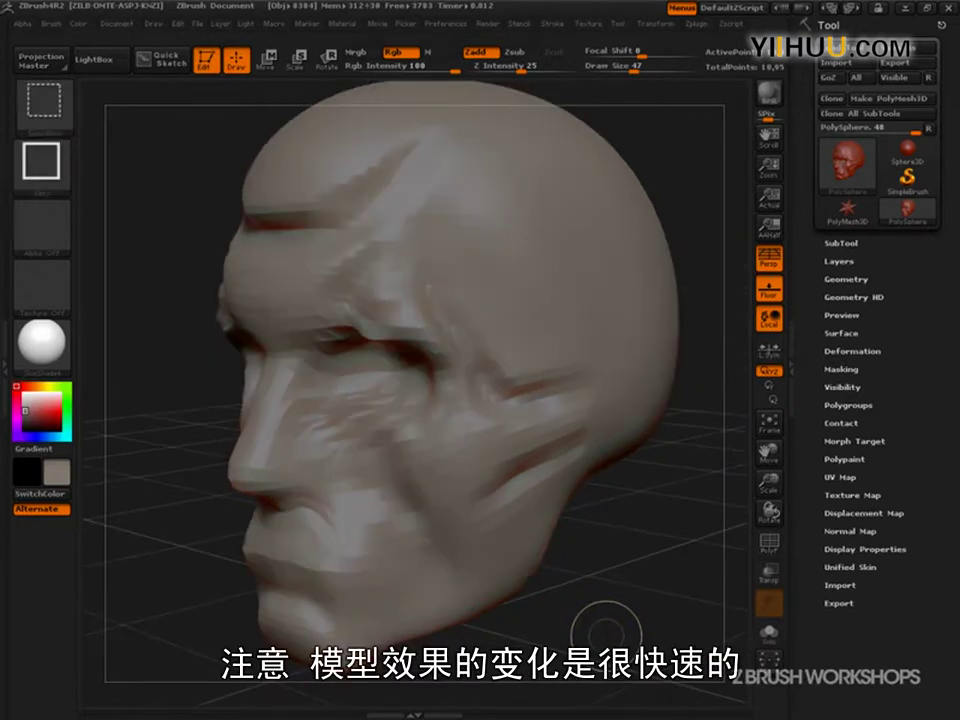
pyautogui.moveTo(348, 414)
pyautogui.keyDown('ctrl'); pyautogui.keyDown('shift'); pyautogui.mouseDown()
pyautogui.moveTo(336, 422)
pyautogui.moveTo(371, 407)
pyautogui.moveTo(339, 422)
pyautogui.moveTo(385, 440)
pyautogui.moveTo(414, 438)
pyautogui.mouseUp(); pyautogui.keyUp('shift'); pyautogui.keyUp('ctrl')
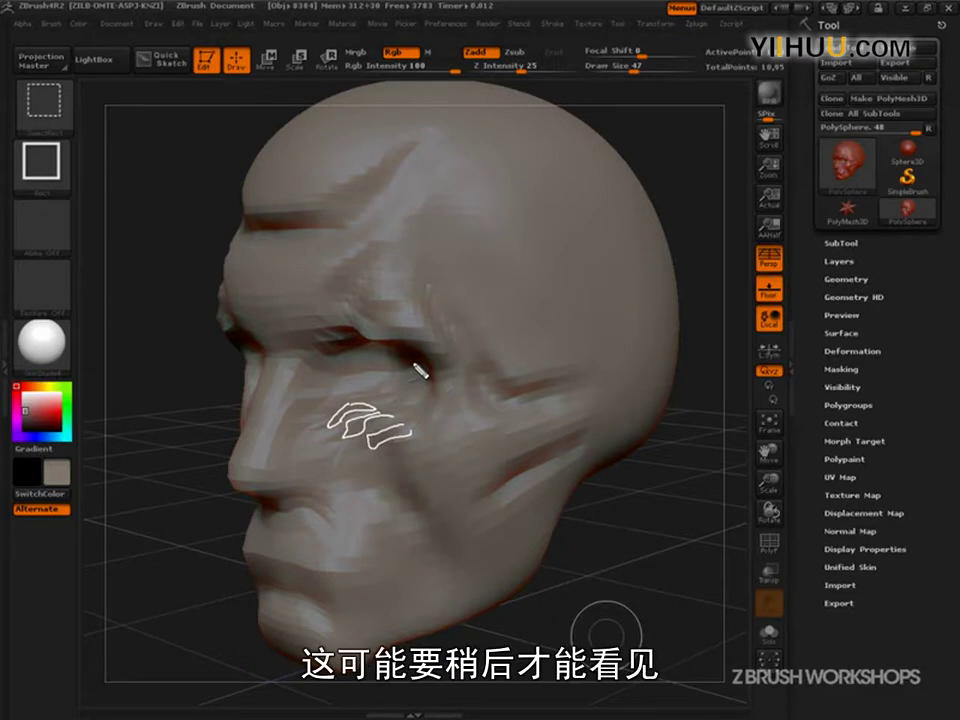
# Step: Carve inward around the nose, cutting along its side where it meets the cheek and underneath the nostril
pyautogui.press('Escape')
pyautogui.moveTo(418, 370)
pyautogui.mouseDown()
pyautogui.moveTo(639, 594)
pyautogui.moveTo(617, 536)
pyautogui.mouseUp()
pyautogui.moveTo(581, 364)
pyautogui.keyDown('alt'); pyautogui.mouseDown()
pyautogui.moveTo(495, 369)
pyautogui.moveTo(446, 258)
pyautogui.moveTo(484, 300)
pyautogui.mouseUp(); pyautogui.keyUp('alt')
pyautogui.moveTo(600, 530)
pyautogui.mouseDown()
pyautogui.moveTo(651, 491)
pyautogui.moveTo(667, 454)
pyautogui.moveTo(643, 514)
pyautogui.moveTo(600, 522)
pyautogui.mouseUp()
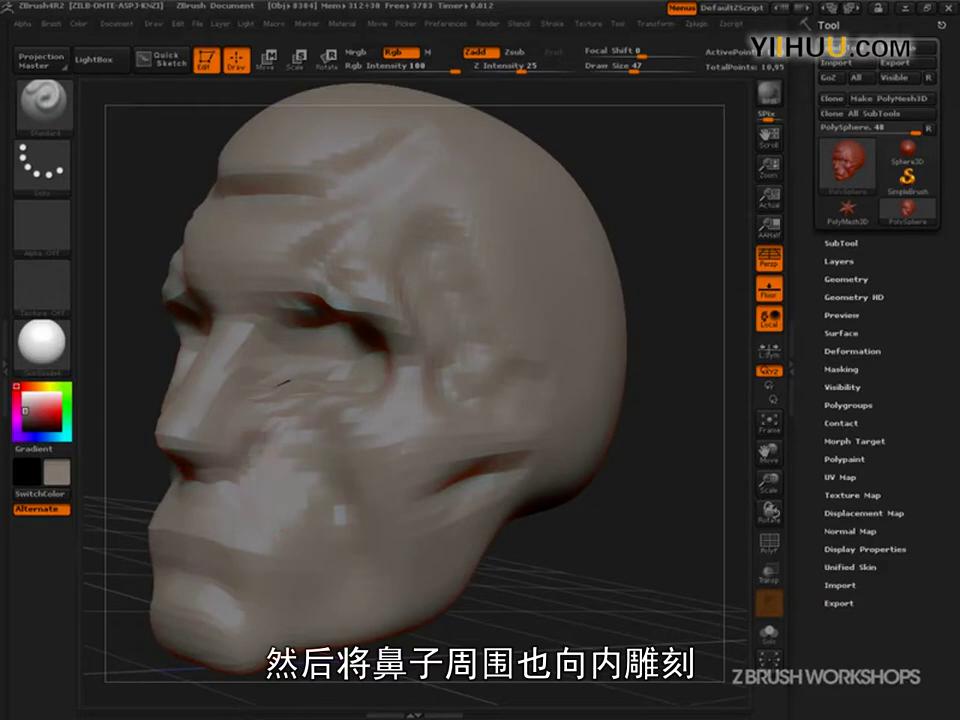
pyautogui.moveTo(618, 566); pyautogui.dragTo(604, 574)
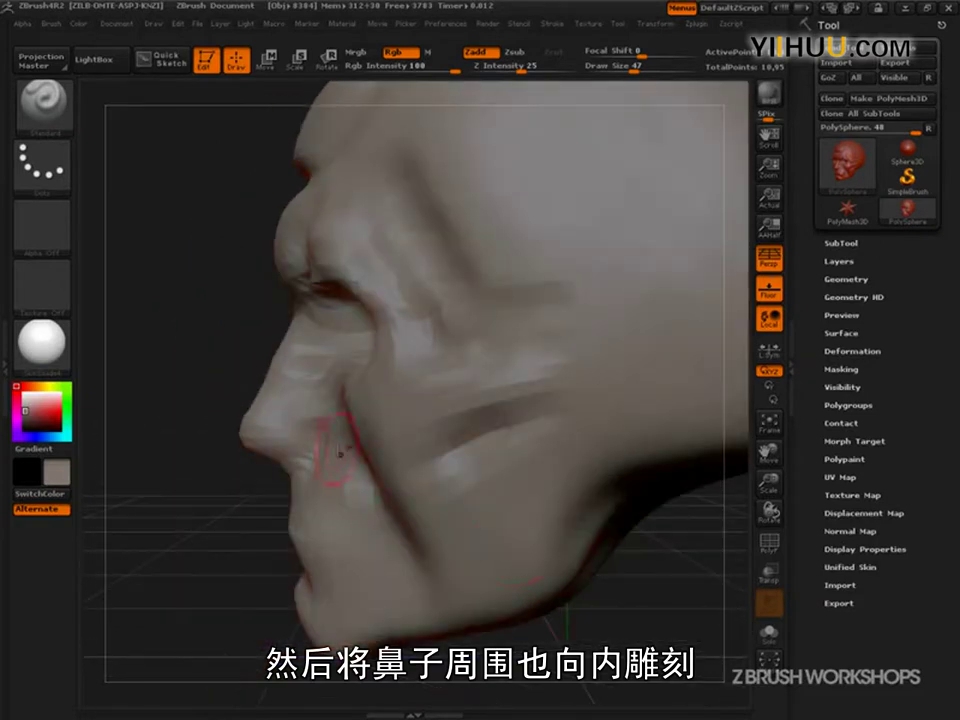
pyautogui.moveTo(335, 458)
pyautogui.keyDown('alt'); pyautogui.mouseDown()
pyautogui.moveTo(332, 444)
pyautogui.moveTo(314, 451)
pyautogui.moveTo(300, 442)
pyautogui.mouseUp(); pyautogui.keyUp('alt')
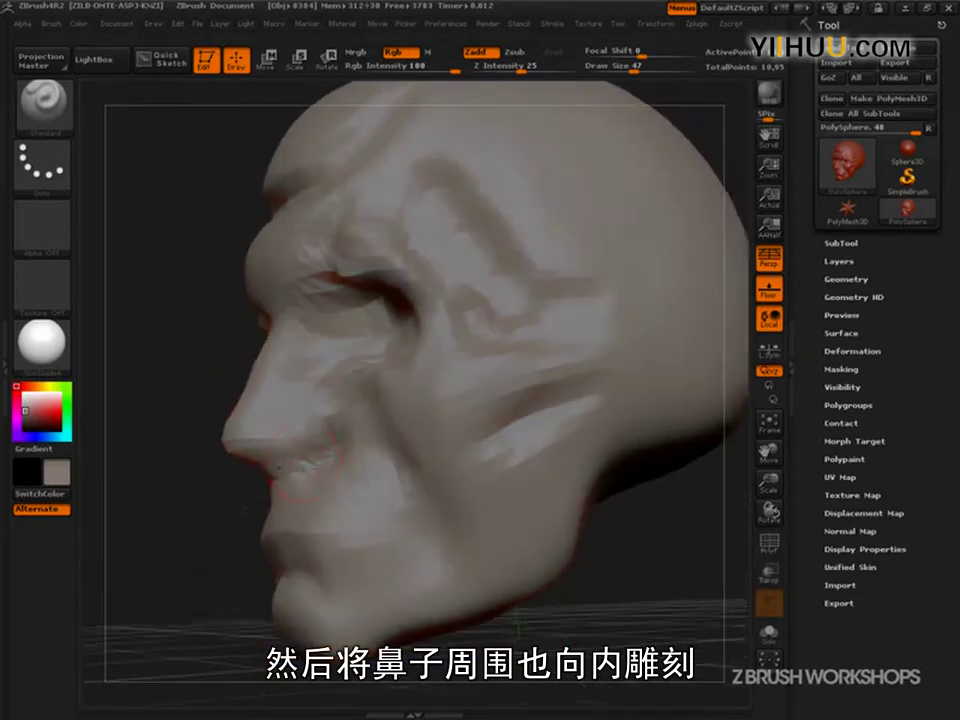
pyautogui.keyDown('alt'); pyautogui.moveTo(302, 463); pyautogui.dragTo(275, 458); pyautogui.keyUp('alt')
# Step: Carve inward around the mouth to shape the upper and lower lips
pyautogui.moveTo(168, 522); pyautogui.dragTo(300, 518)
pyautogui.keyDown('alt'); pyautogui.moveTo(480, 515); pyautogui.dragTo(551, 457); pyautogui.keyUp('alt')
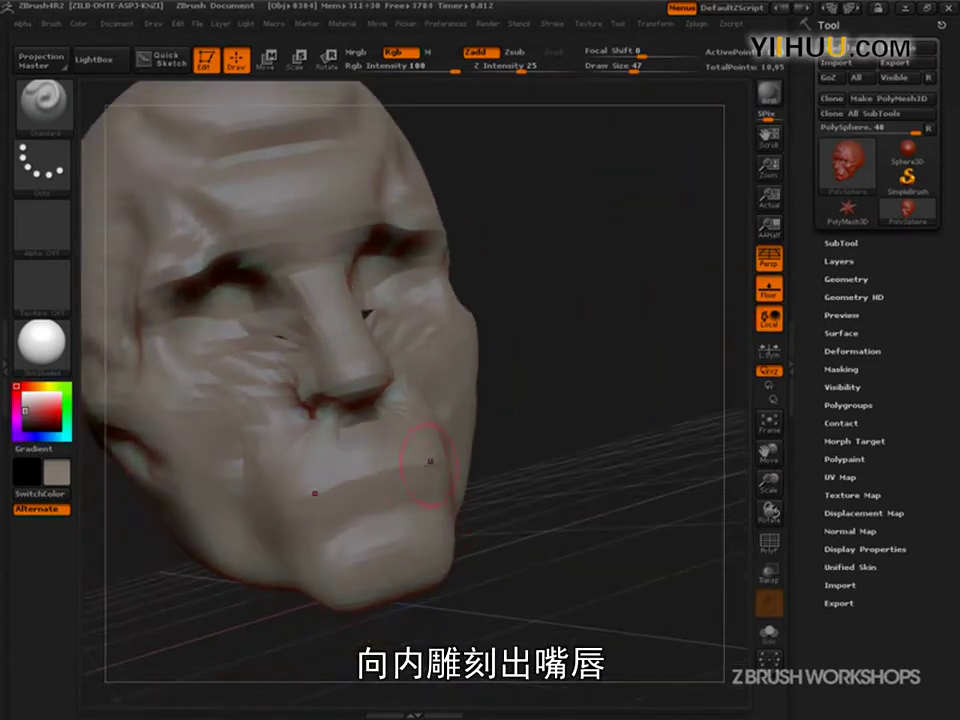
pyautogui.moveTo(385, 472)
pyautogui.mouseDown()
pyautogui.moveTo(336, 484)
pyautogui.moveTo(296, 513)
pyautogui.moveTo(311, 490)
pyautogui.mouseUp()
pyautogui.moveTo(435, 495)
pyautogui.mouseDown()
pyautogui.moveTo(590, 531)
pyautogui.moveTo(636, 568)
pyautogui.moveTo(550, 490)
pyautogui.moveTo(502, 521)
pyautogui.moveTo(576, 459)
pyautogui.moveTo(562, 487)
pyautogui.moveTo(624, 628)
pyautogui.moveTo(685, 598)
pyautogui.moveTo(654, 606)
pyautogui.mouseUp()
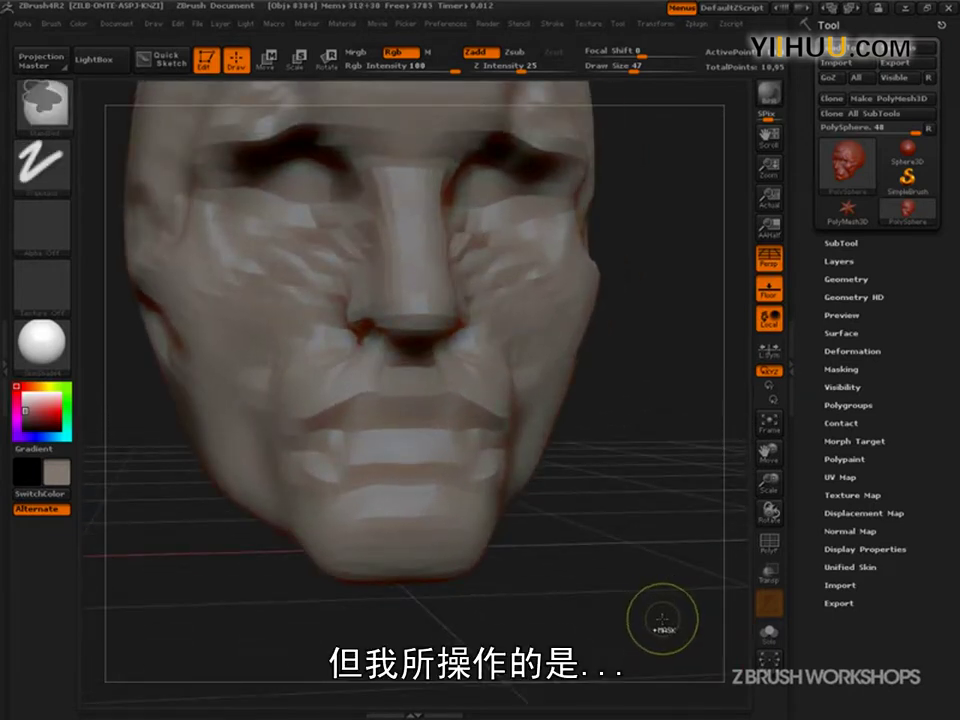
pyautogui.hotkey('ctrl', 'd')
pyautogui.hotkey('ctrl', 'z')
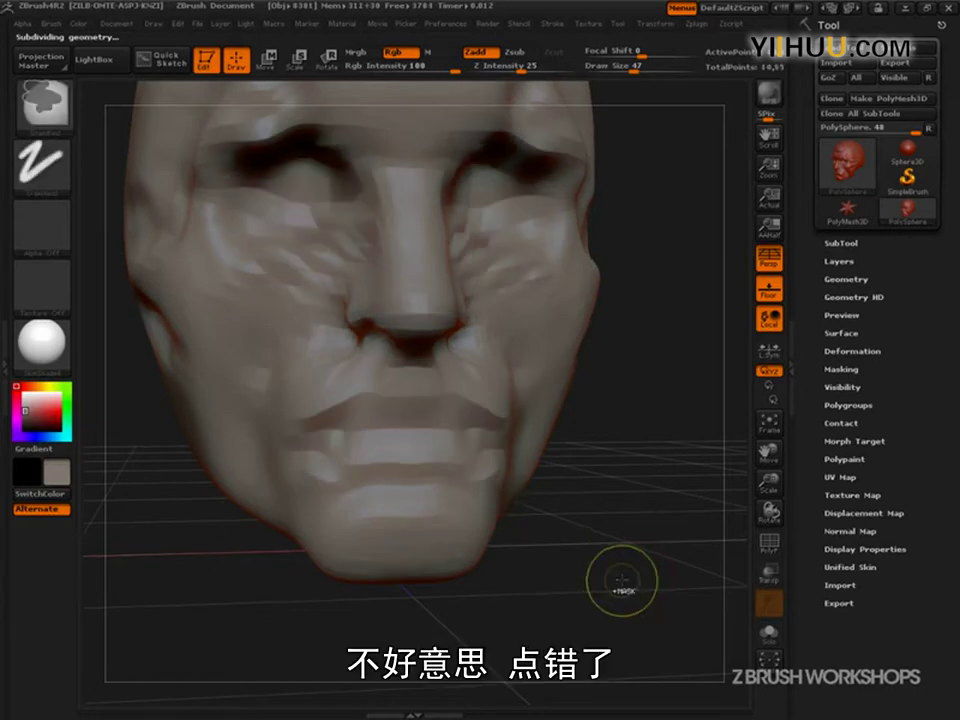
pyautogui.hotkey('ctrl', 'shift')
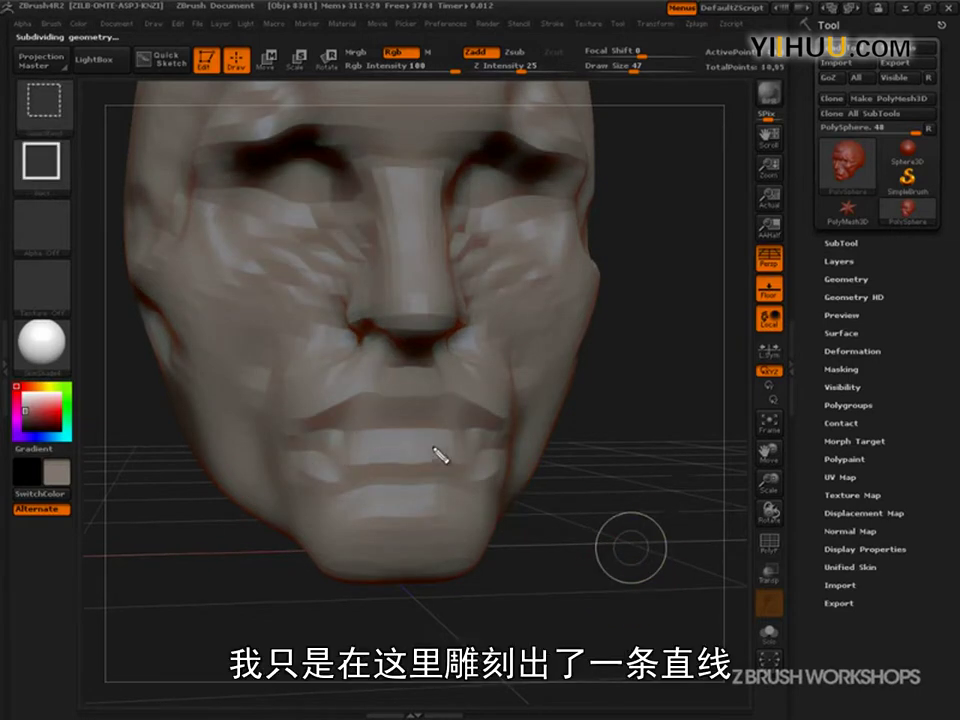
pyautogui.moveTo(497, 440)
pyautogui.mouseDown()
pyautogui.moveTo(321, 440)
pyautogui.moveTo(500, 437)
pyautogui.moveTo(314, 441)
pyautogui.moveTo(293, 452)
pyautogui.mouseUp()
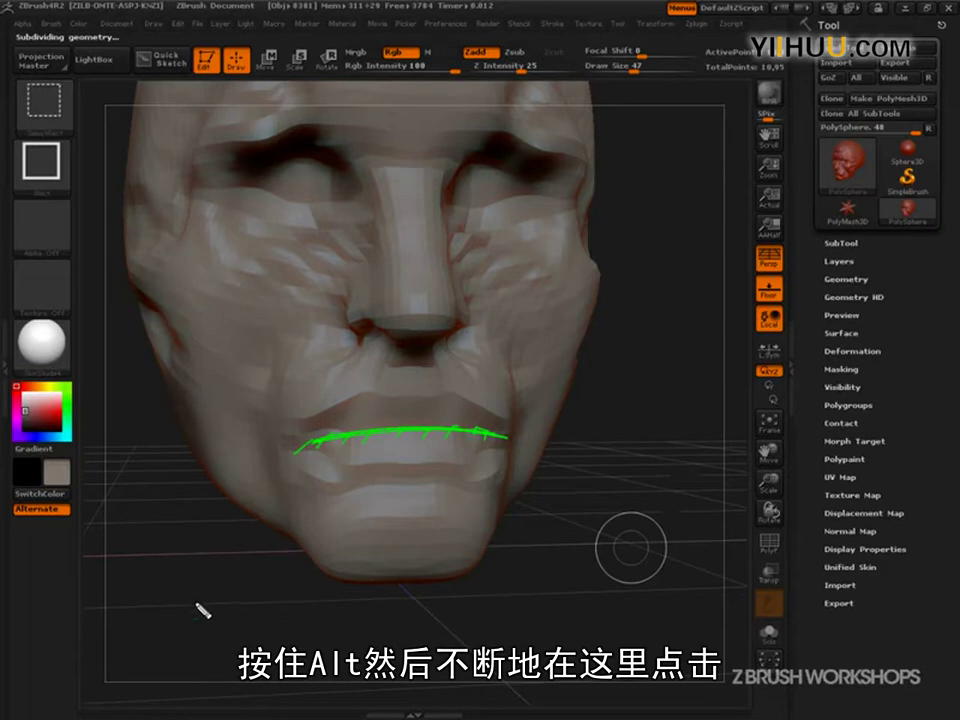
pyautogui.press('Escape')
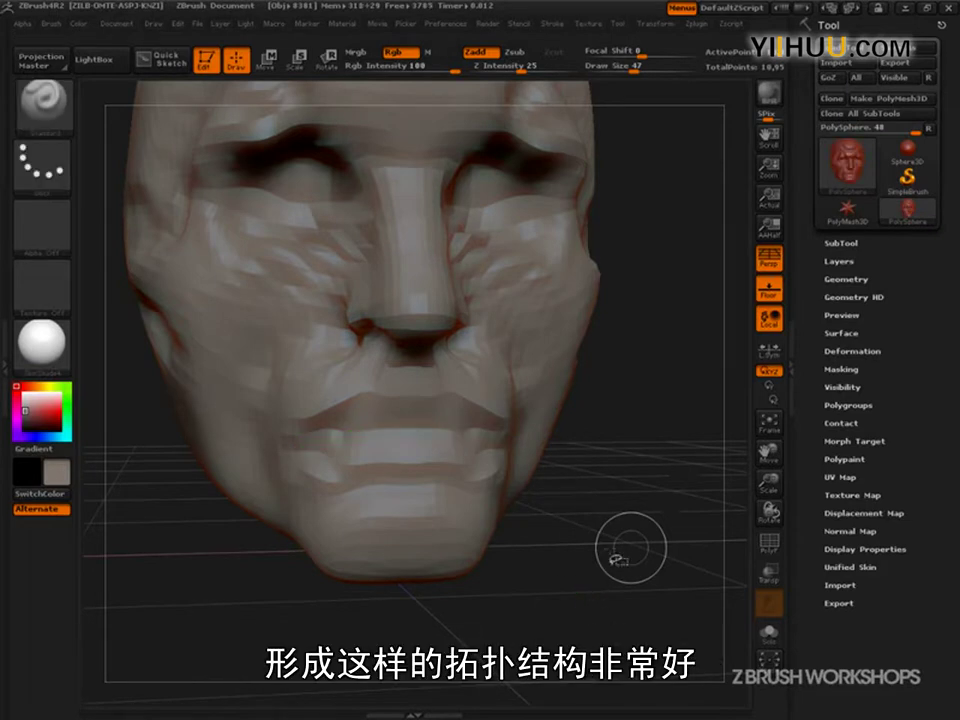
# Step: Carve in the area below the lower lip and extend the cut out to the corners of the mouth
pyautogui.moveTo(604, 536)
pyautogui.mouseDown()
pyautogui.moveTo(620, 556)
pyautogui.moveTo(613, 575)
pyautogui.mouseUp()
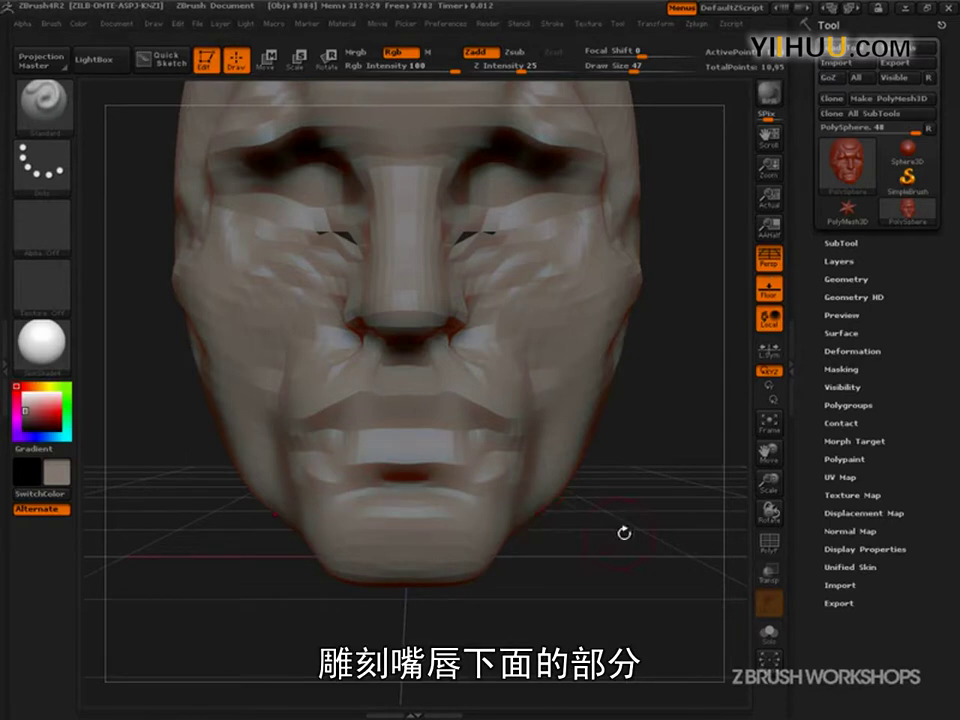
pyautogui.moveTo(574, 521); pyautogui.dragTo(555, 545)
pyautogui.moveTo(402, 487)
pyautogui.keyDown('alt'); pyautogui.mouseDown()
pyautogui.moveTo(492, 476)
pyautogui.moveTo(519, 436)
pyautogui.mouseUp(); pyautogui.keyUp('alt')
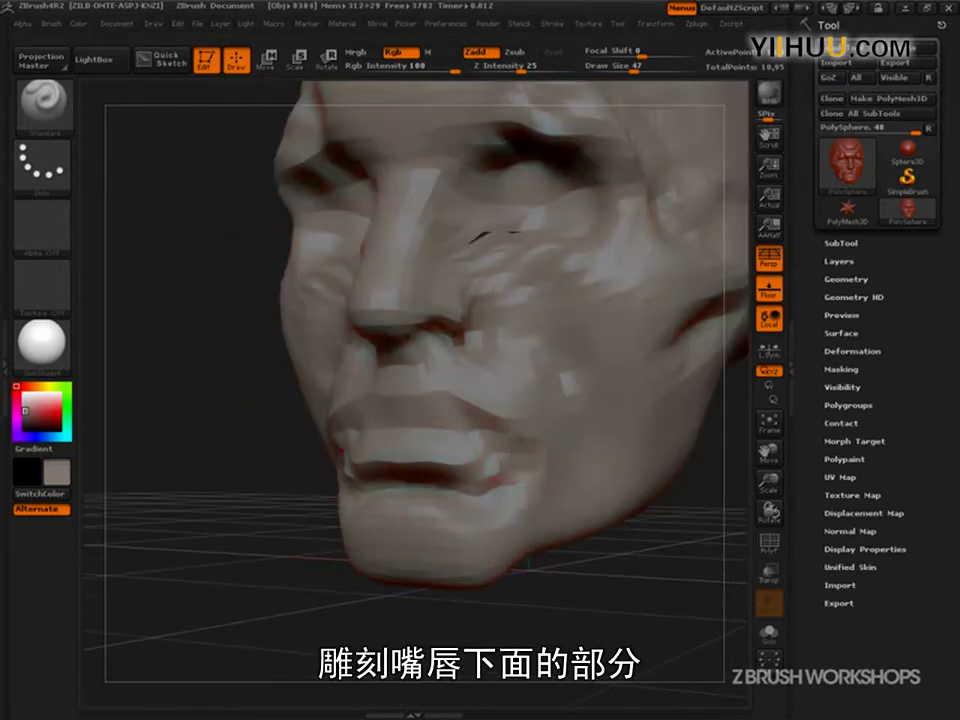
pyautogui.keyDown('shift'); pyautogui.moveTo(474, 628); pyautogui.dragTo(582, 636); pyautogui.keyUp('shift')
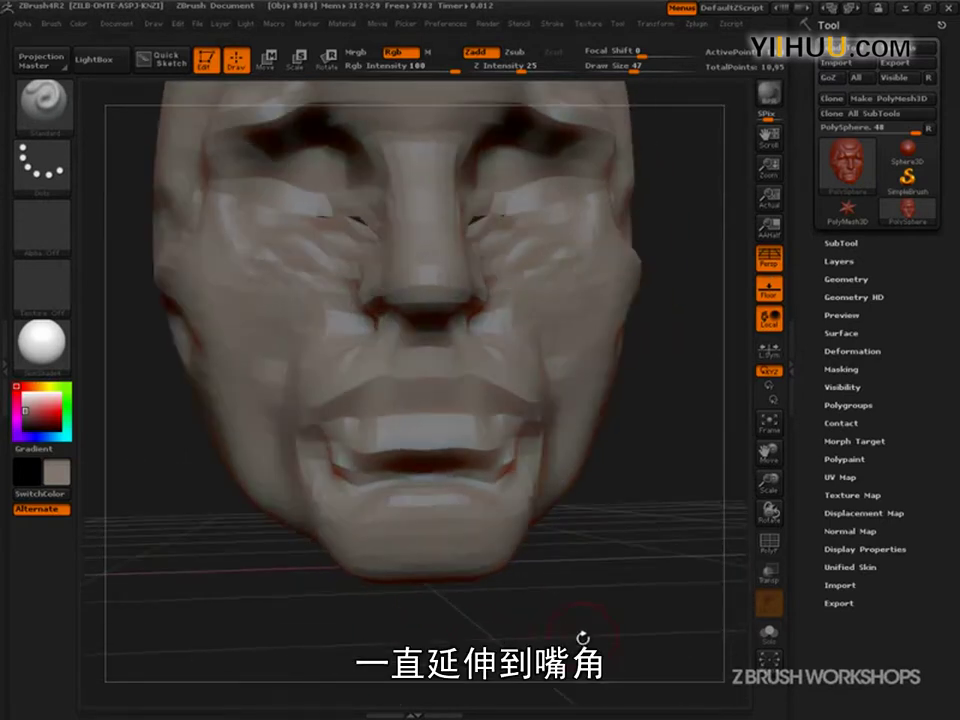
pyautogui.hotkey('ctrl', 'shift')
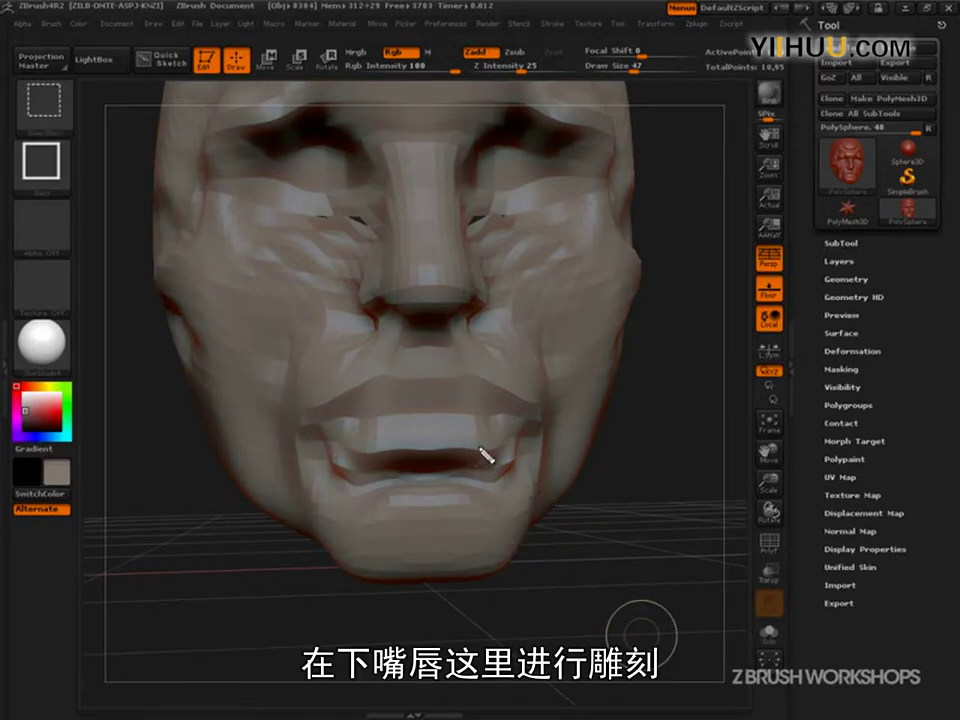
pyautogui.moveTo(452, 461)
pyautogui.mouseDown()
pyautogui.moveTo(394, 461)
pyautogui.moveTo(462, 468)
pyautogui.moveTo(397, 467)
pyautogui.mouseUp()
pyautogui.moveTo(457, 470)
pyautogui.mouseDown()
pyautogui.moveTo(386, 489)
pyautogui.moveTo(321, 462)
pyautogui.moveTo(323, 433)
pyautogui.moveTo(506, 501)
pyautogui.moveTo(528, 441)
pyautogui.moveTo(318, 434)
pyautogui.mouseUp()
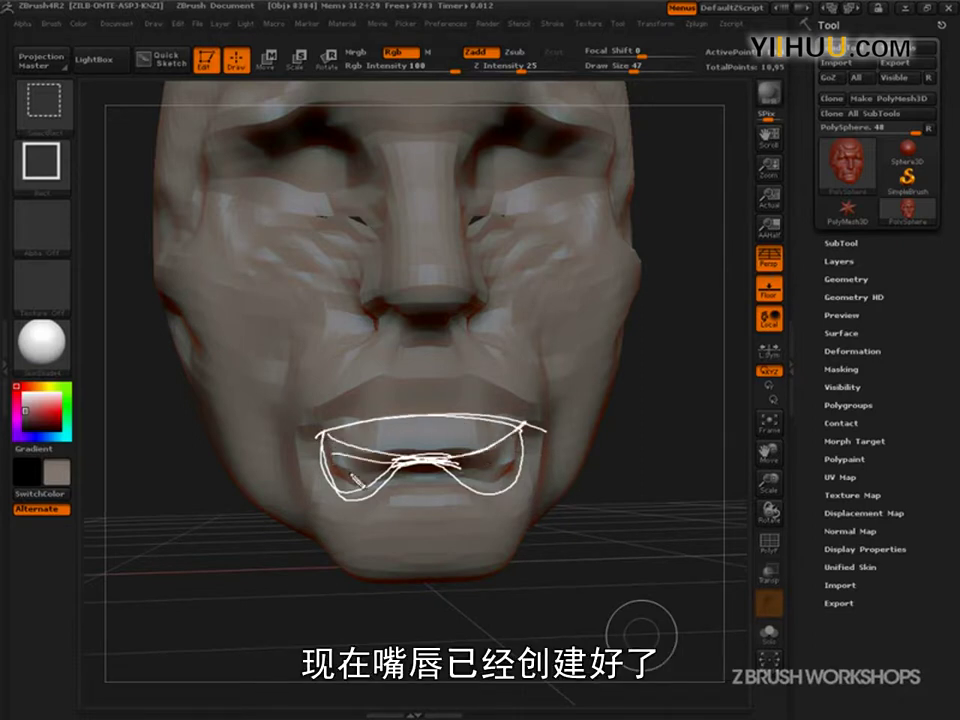
pyautogui.moveTo(335, 438)
pyautogui.mouseDown()
pyautogui.moveTo(351, 496)
pyautogui.moveTo(380, 480)
pyautogui.mouseUp()
pyautogui.moveTo(465, 452)
pyautogui.mouseDown()
pyautogui.moveTo(468, 488)
pyautogui.moveTo(488, 488)
pyautogui.mouseUp()
pyautogui.moveTo(502, 431); pyautogui.dragTo(504, 486)
pyautogui.moveTo(520, 430); pyautogui.dragTo(512, 488)
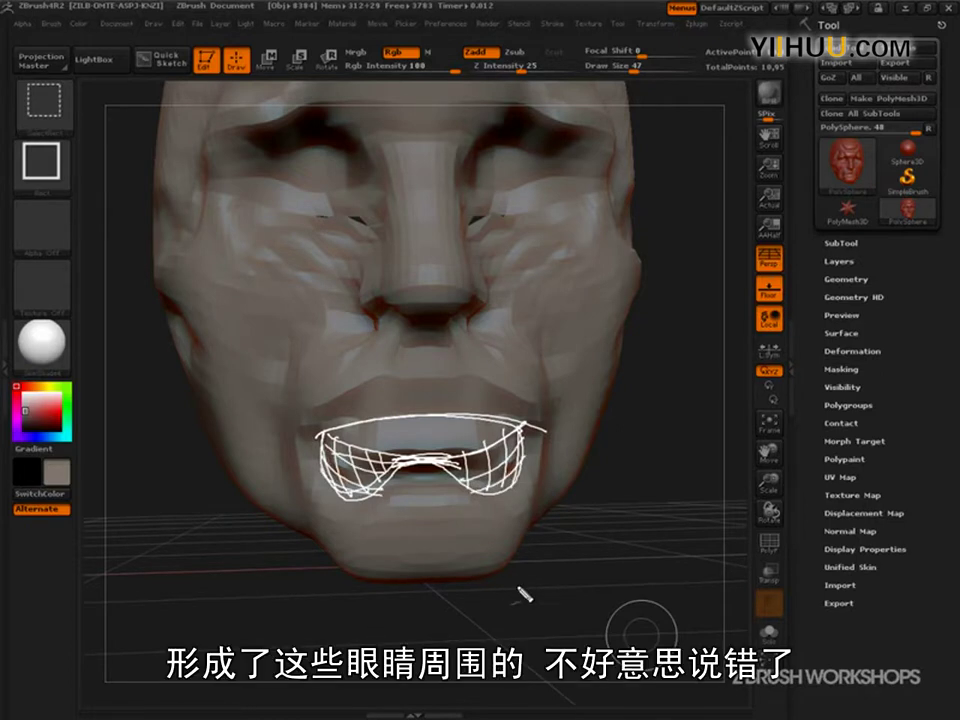
pyautogui.moveTo(448, 481)
pyautogui.mouseDown()
pyautogui.moveTo(401, 476)
pyautogui.moveTo(390, 488)
pyautogui.mouseUp()
pyautogui.moveTo(451, 483)
pyautogui.mouseDown()
pyautogui.moveTo(438, 476)
pyautogui.moveTo(390, 491)
pyautogui.mouseUp()
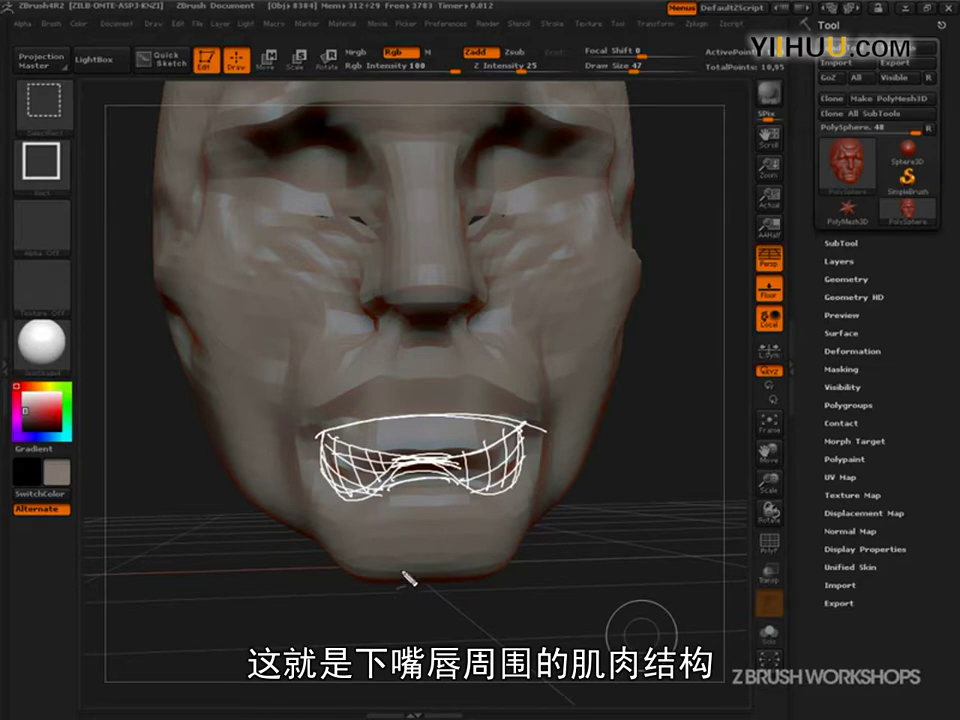
pyautogui.moveTo(320, 431); pyautogui.dragTo(337, 511)
pyautogui.moveTo(521, 424); pyautogui.dragTo(514, 489)
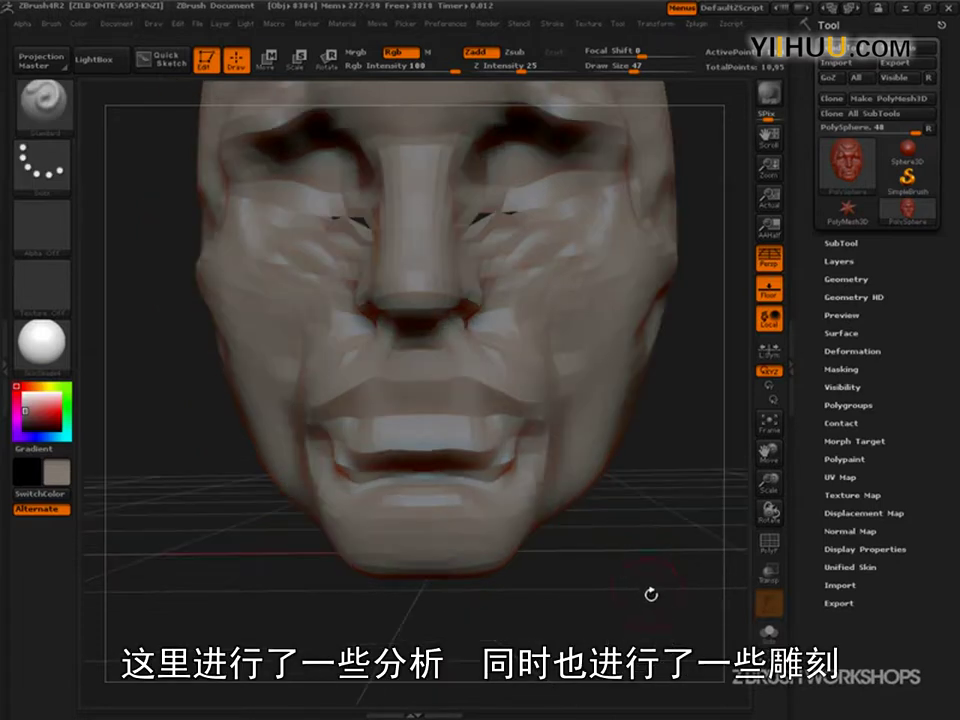
# Step: Set the Draw Size to 10 and carve a narrow vertical crease between the eyebrows
pyautogui.moveTo(651, 594); pyautogui.dragTo(568, 514)
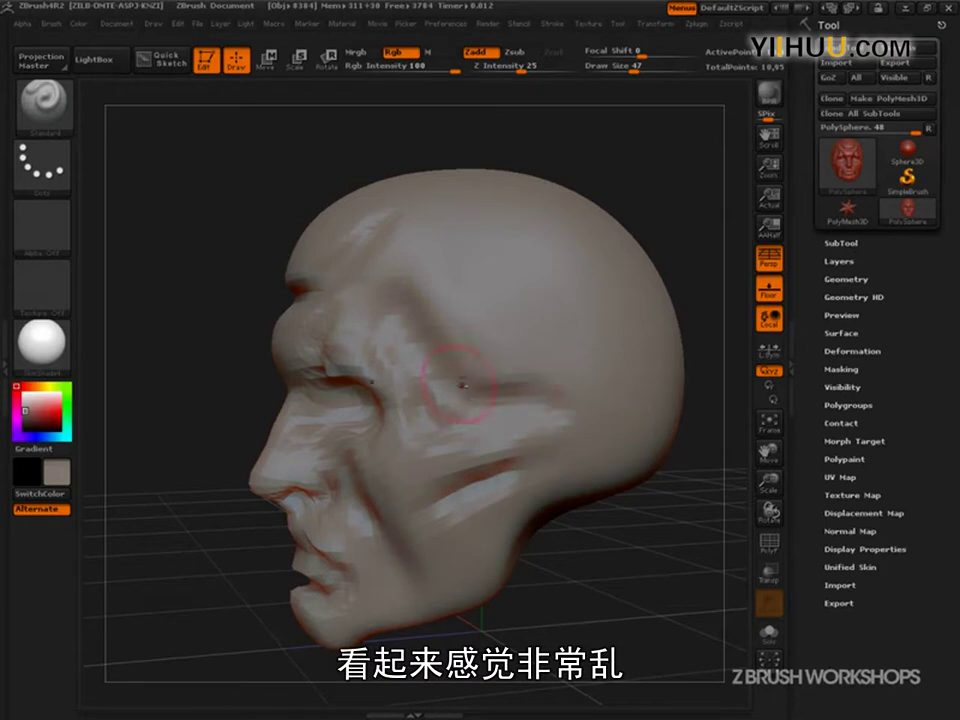
pyautogui.moveTo(555, 585); pyautogui.dragTo(680, 572)
pyautogui.press('s')
pyautogui.moveTo(352, 343); pyautogui.dragTo(326, 341)
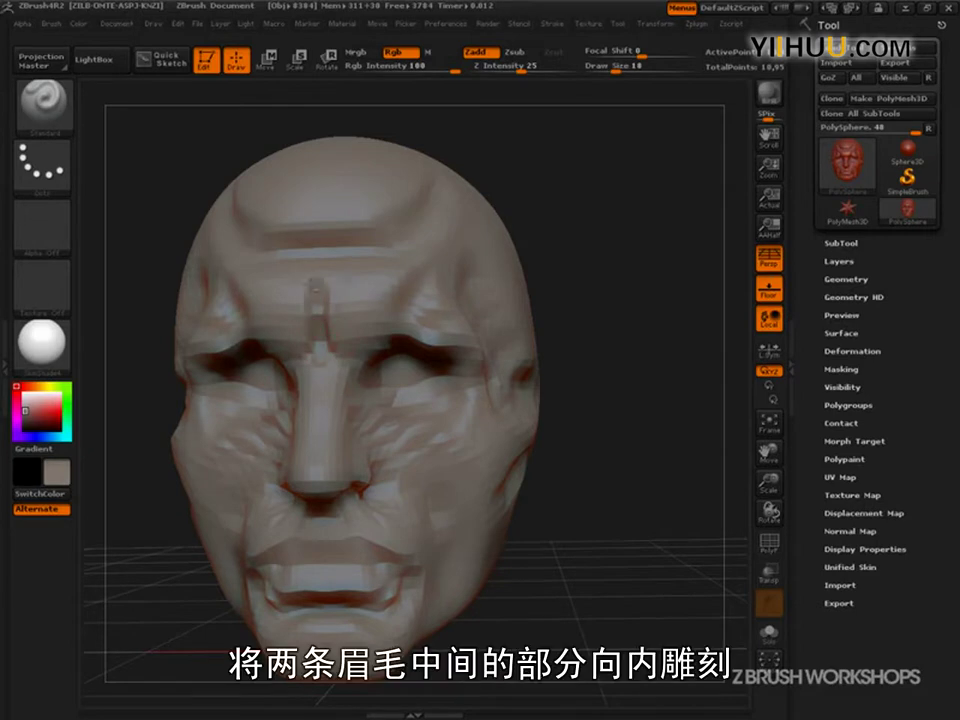
# Step: Set the Draw Size to 72 and try smoothing across the temple on the side of the head
pyautogui.moveTo(660, 330); pyautogui.dragTo(617, 607)
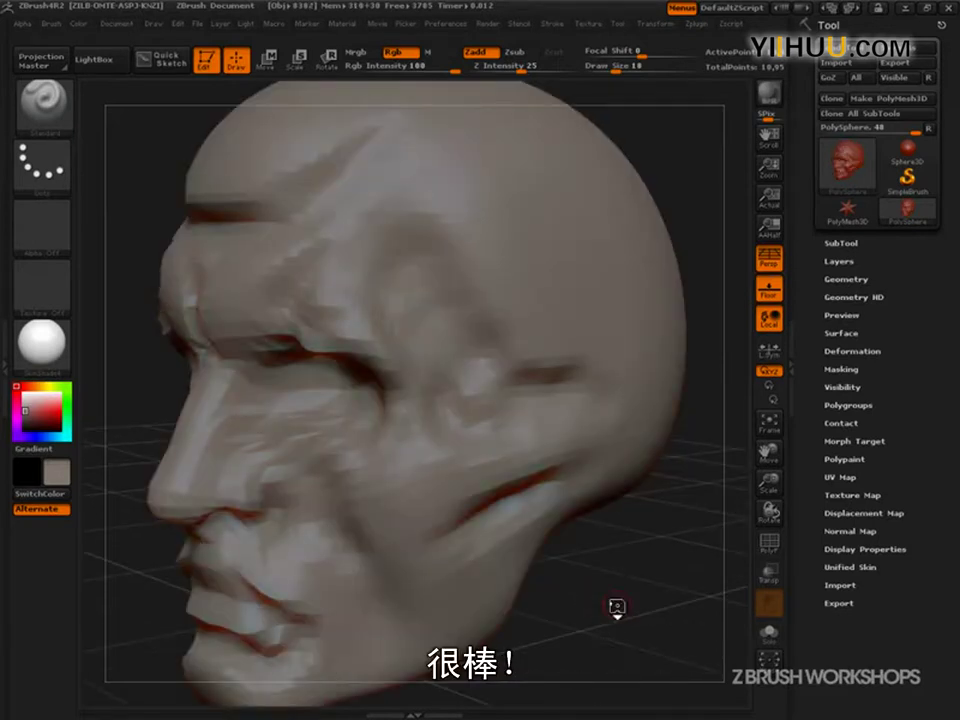
pyautogui.press('s')
pyautogui.moveTo(371, 494); pyautogui.dragTo(400, 489)
pyautogui.moveTo(646, 594); pyautogui.dragTo(634, 551)
pyautogui.press('shift')
pyautogui.moveTo(590, 319)
pyautogui.keyDown('shift'); pyautogui.mouseDown()
pyautogui.moveTo(462, 292)
pyautogui.moveTo(436, 300)
pyautogui.moveTo(425, 290)
pyautogui.moveTo(459, 299)
pyautogui.moveTo(405, 222)
pyautogui.moveTo(402, 160)
pyautogui.mouseUp(); pyautogui.keyUp('shift')
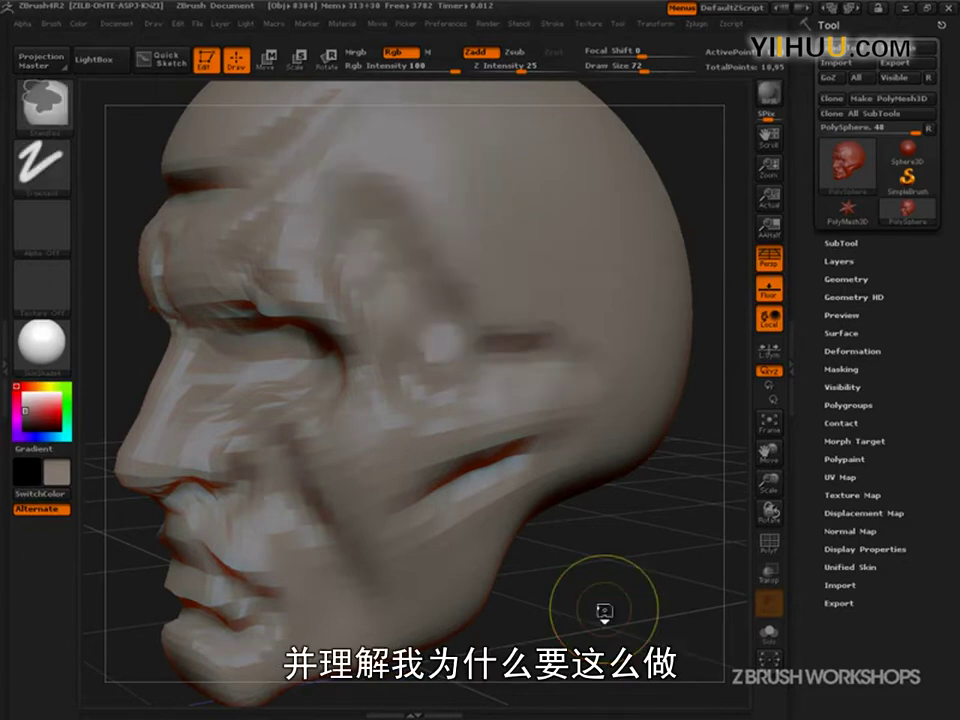
pyautogui.hotkey('ctrl', 'shift')
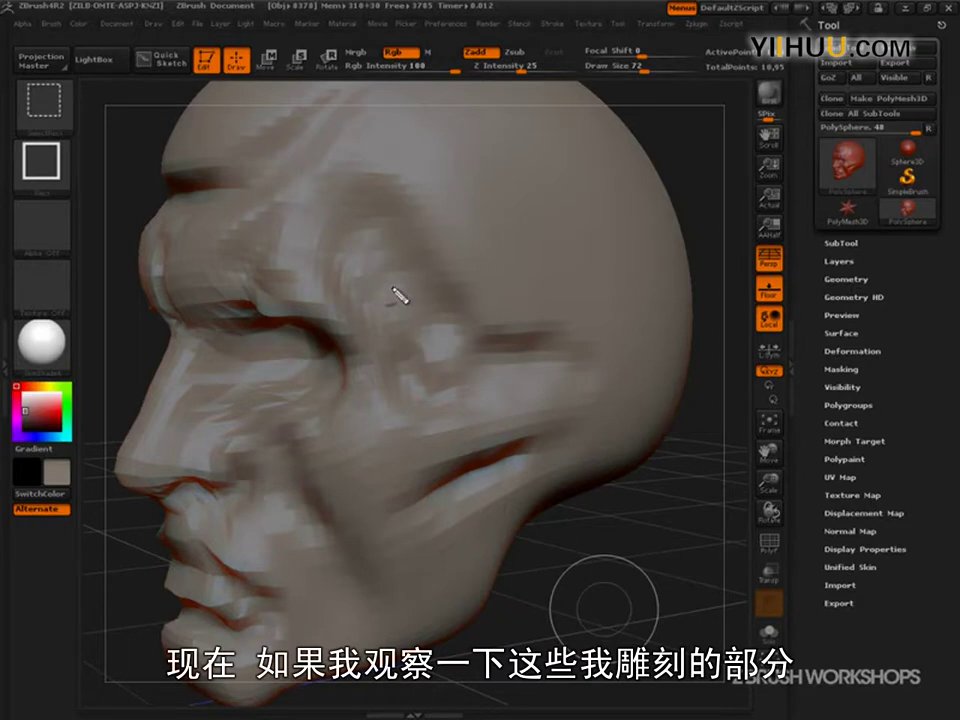
pyautogui.moveTo(335, 231)
pyautogui.mouseDown()
pyautogui.moveTo(339, 257)
pyautogui.moveTo(386, 334)
pyautogui.moveTo(468, 410)
pyautogui.mouseUp()
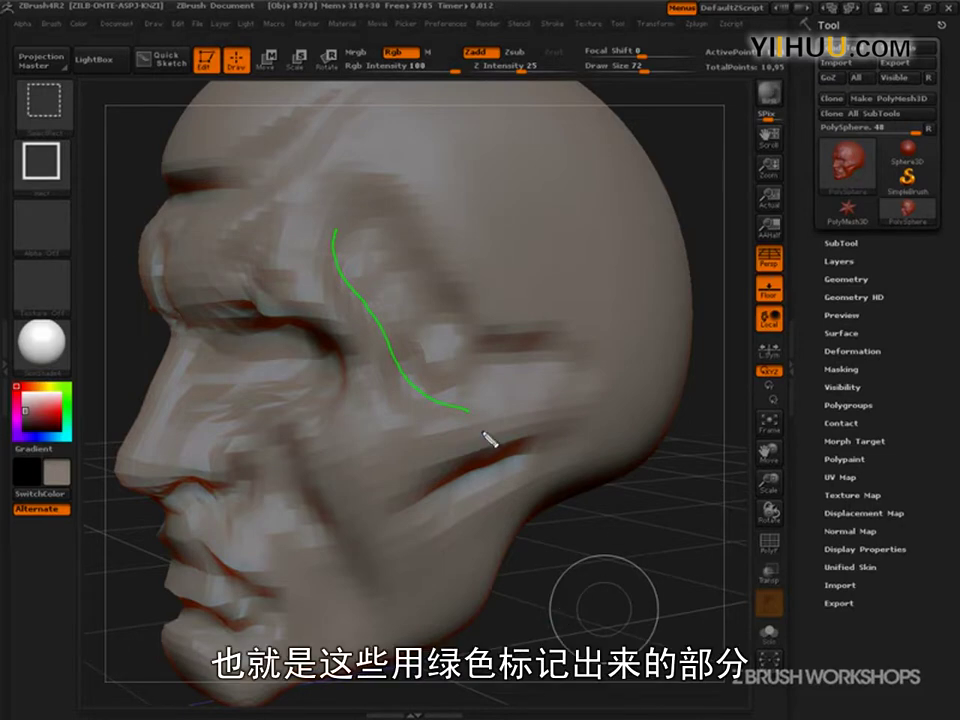
pyautogui.moveTo(462, 407); pyautogui.dragTo(557, 390)
pyautogui.moveTo(536, 455); pyautogui.dragTo(433, 512)
pyautogui.moveTo(282, 471); pyautogui.dragTo(354, 605)
pyautogui.moveTo(304, 407)
pyautogui.mouseDown()
pyautogui.moveTo(261, 321)
pyautogui.moveTo(239, 331)
pyautogui.mouseUp()
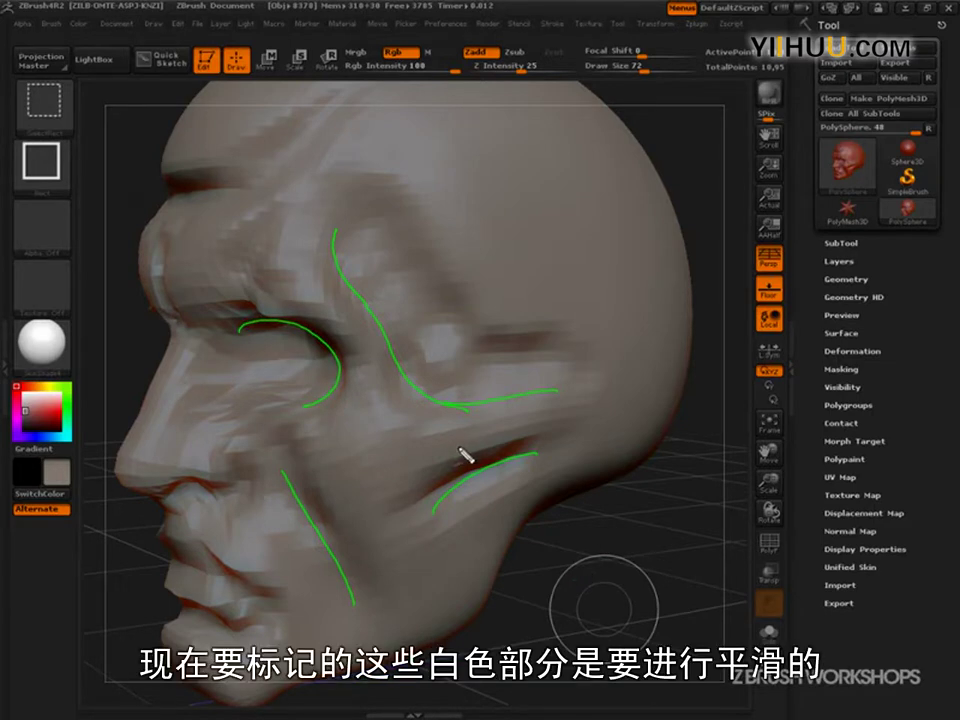
pyautogui.moveTo(454, 141)
pyautogui.mouseDown()
pyautogui.moveTo(364, 236)
pyautogui.moveTo(362, 257)
pyautogui.mouseUp()
pyautogui.moveTo(497, 162); pyautogui.dragTo(377, 273)
pyautogui.moveTo(518, 177); pyautogui.dragTo(388, 292)
pyautogui.moveTo(539, 202); pyautogui.dragTo(404, 317)
pyautogui.moveTo(561, 225); pyautogui.dragTo(416, 342)
pyautogui.moveTo(568, 250); pyautogui.dragTo(460, 354)
pyautogui.moveTo(592, 264)
pyautogui.mouseDown()
pyautogui.moveTo(432, 385)
pyautogui.moveTo(375, 388)
pyautogui.mouseUp()
pyautogui.moveTo(427, 298); pyautogui.dragTo(357, 366)
pyautogui.moveTo(417, 262); pyautogui.dragTo(340, 343)
pyautogui.moveTo(395, 215); pyautogui.dragTo(301, 292)
pyautogui.moveTo(410, 235); pyautogui.dragTo(311, 306)
pyautogui.moveTo(420, 258); pyautogui.dragTo(330, 318)
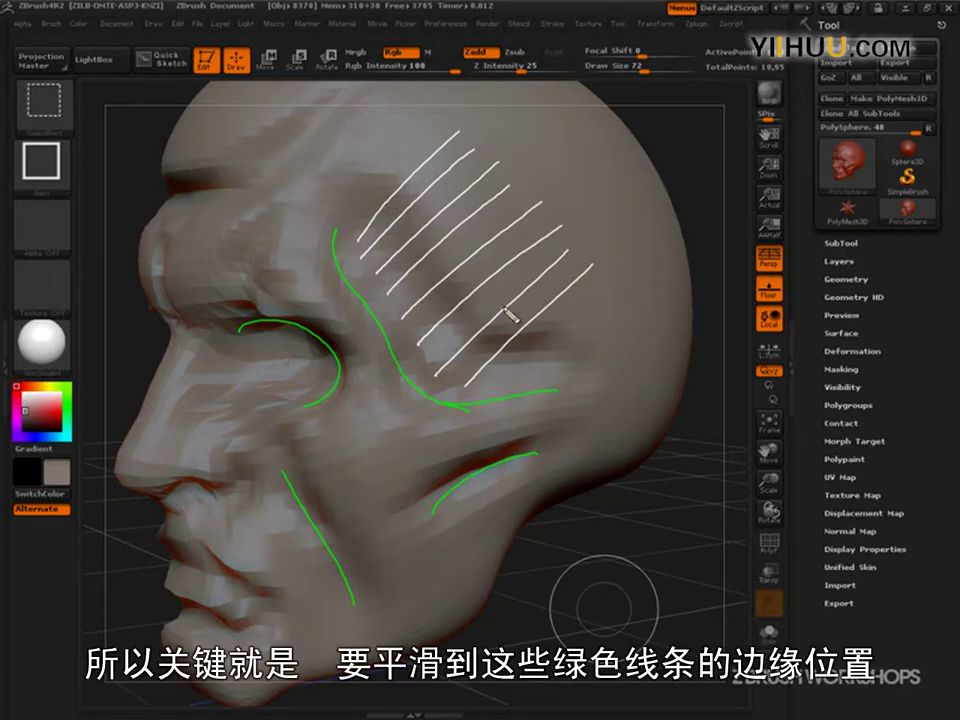
pyautogui.moveTo(362, 256); pyautogui.dragTo(347, 270)
pyautogui.moveTo(384, 264); pyautogui.dragTo(365, 282)
pyautogui.moveTo(398, 285); pyautogui.dragTo(375, 311)
pyautogui.moveTo(415, 306)
pyautogui.mouseDown()
pyautogui.moveTo(391, 332)
pyautogui.moveTo(410, 353)
pyautogui.mouseUp()
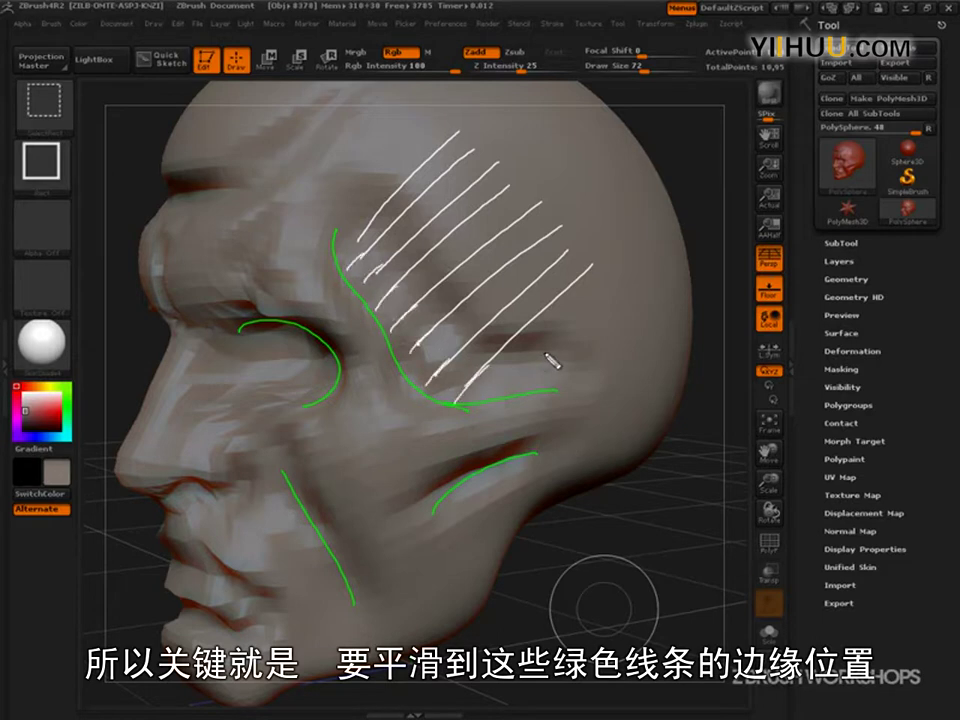
pyautogui.press('Escape')
# Step: Set the Draw Size to 95 and smooth the carved temple groove into the side of the skull
pyautogui.moveTo(627, 495); pyautogui.dragTo(640, 505)
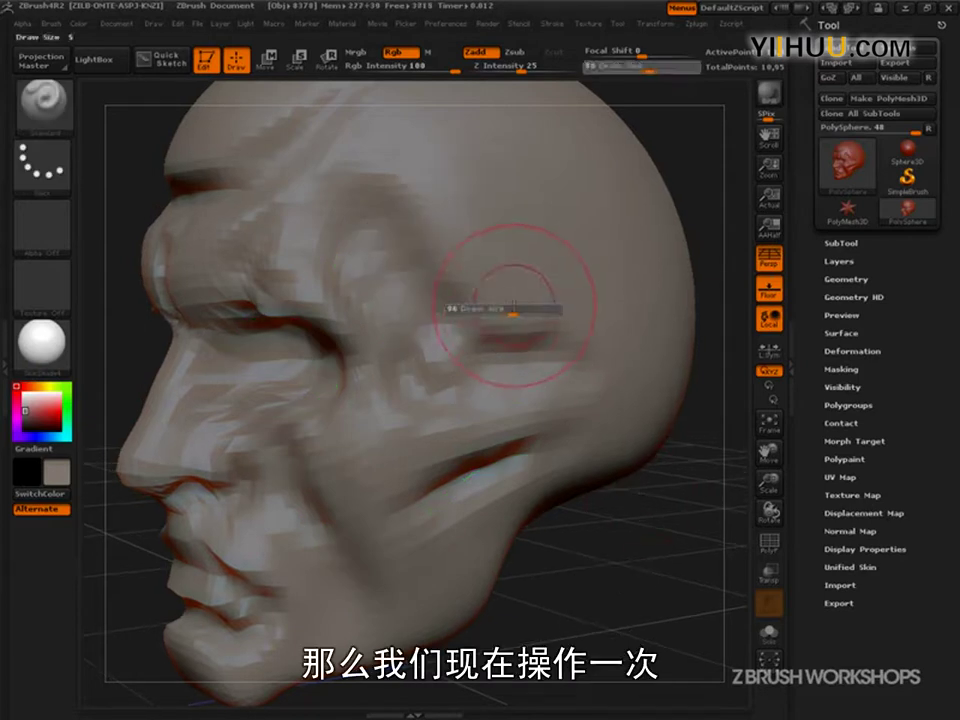
pyautogui.press('shift')
pyautogui.moveTo(557, 298)
pyautogui.keyDown('shift'); pyautogui.mouseDown()
pyautogui.moveTo(435, 285)
pyautogui.moveTo(410, 250)
pyautogui.moveTo(415, 225)
pyautogui.moveTo(455, 245)
pyautogui.mouseUp(); pyautogui.keyUp('shift')
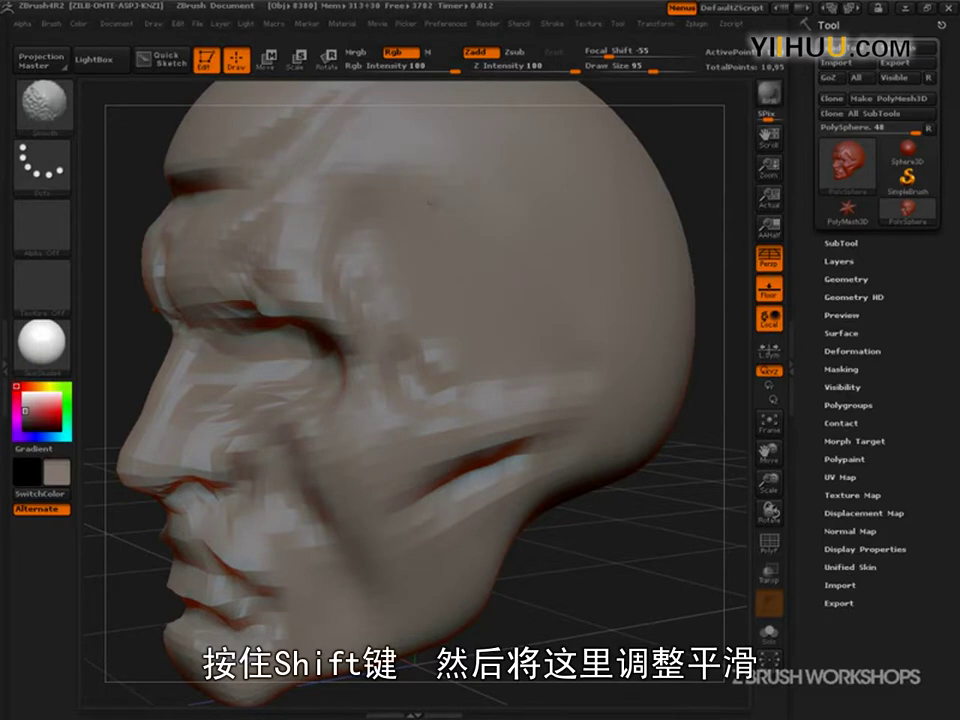
pyautogui.hotkey('ctrl', 'shift', 'd')
pyautogui.moveTo(353, 184)
pyautogui.mouseDown()
pyautogui.moveTo(349, 210)
pyautogui.moveTo(421, 366)
pyautogui.moveTo(524, 396)
pyautogui.mouseUp()
pyautogui.moveTo(360, 240); pyautogui.dragTo(338, 287)
pyautogui.moveTo(371, 254)
pyautogui.mouseDown()
pyautogui.moveTo(352, 298)
pyautogui.moveTo(378, 332)
pyautogui.mouseUp()
pyautogui.moveTo(399, 330); pyautogui.dragTo(387, 354)
pyautogui.moveTo(409, 345)
pyautogui.mouseDown()
pyautogui.moveTo(399, 369)
pyautogui.moveTo(407, 384)
pyautogui.mouseUp()
pyautogui.moveTo(426, 374)
pyautogui.mouseDown()
pyautogui.moveTo(424, 386)
pyautogui.moveTo(441, 391)
pyautogui.mouseUp()
pyautogui.moveTo(457, 384); pyautogui.dragTo(471, 391)
pyautogui.press('Escape')
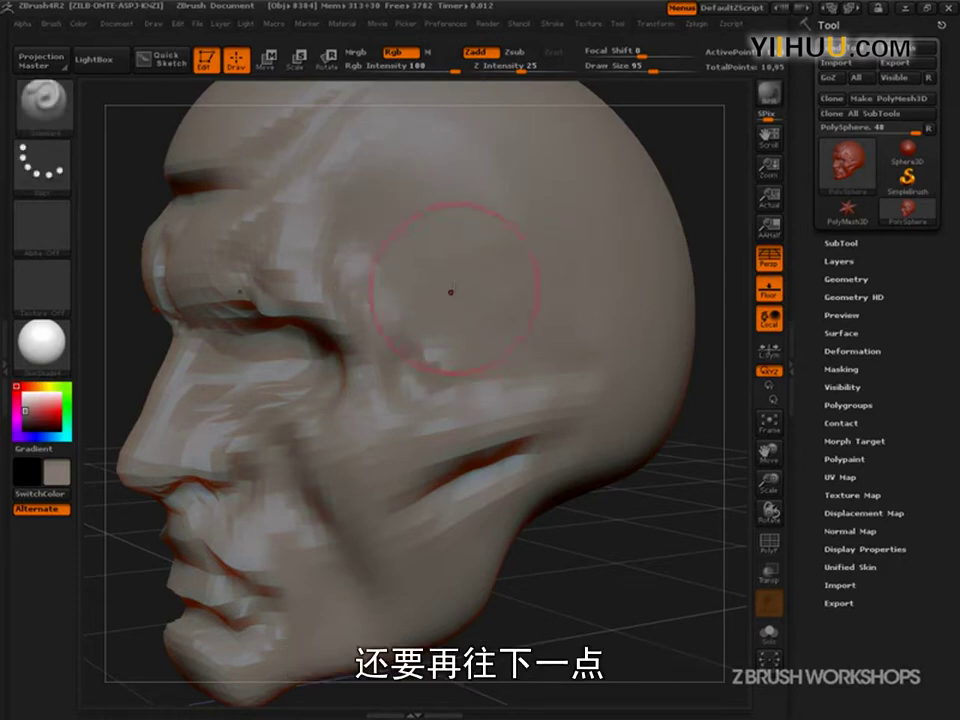
# Step: Smooth the temple up to the brow and cheekbone edges, and smooth the area beneath the cheekbone down to the jaw
pyautogui.keyDown('shift'); pyautogui.moveTo(461, 292); pyautogui.dragTo(434, 256); pyautogui.keyUp('shift')
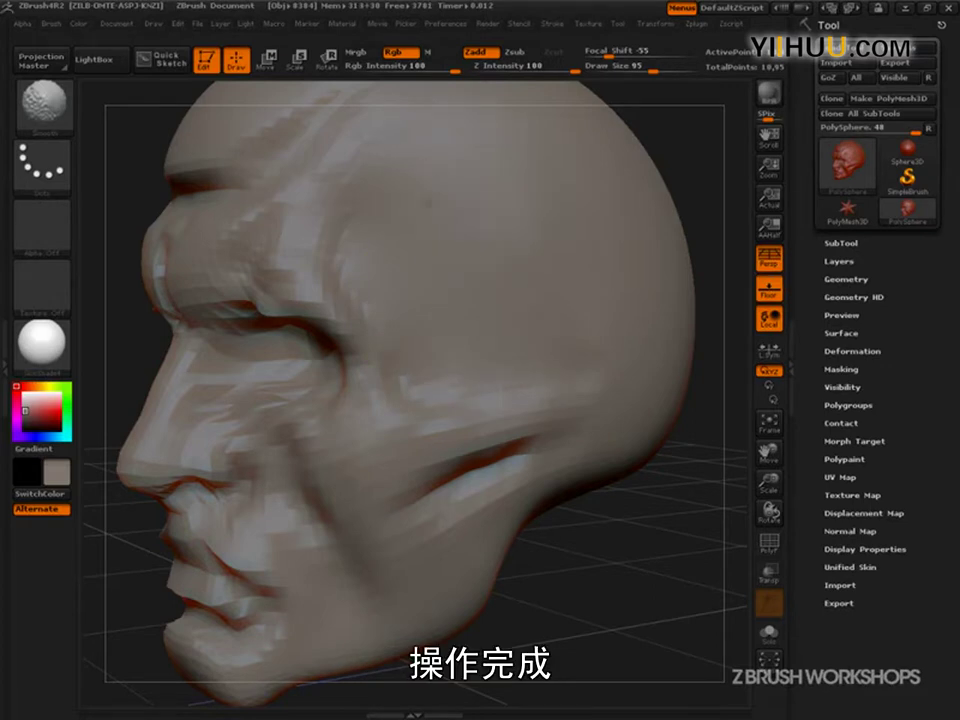
pyautogui.press('shift')
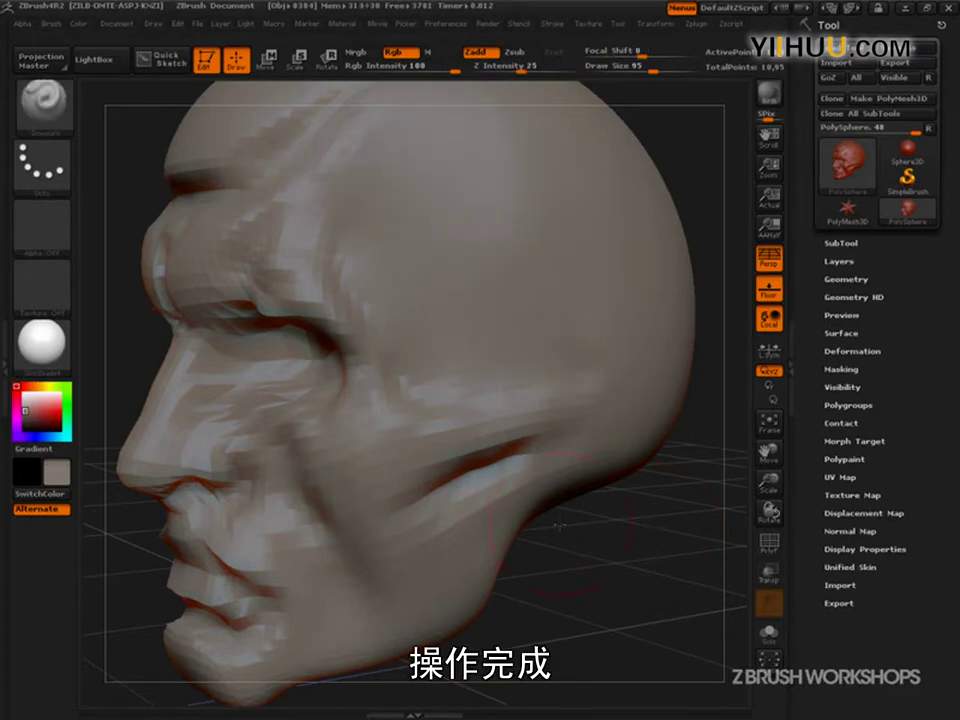
pyautogui.keyDown('shift'); pyautogui.moveTo(510, 491); pyautogui.dragTo(434, 566); pyautogui.keyUp('shift')
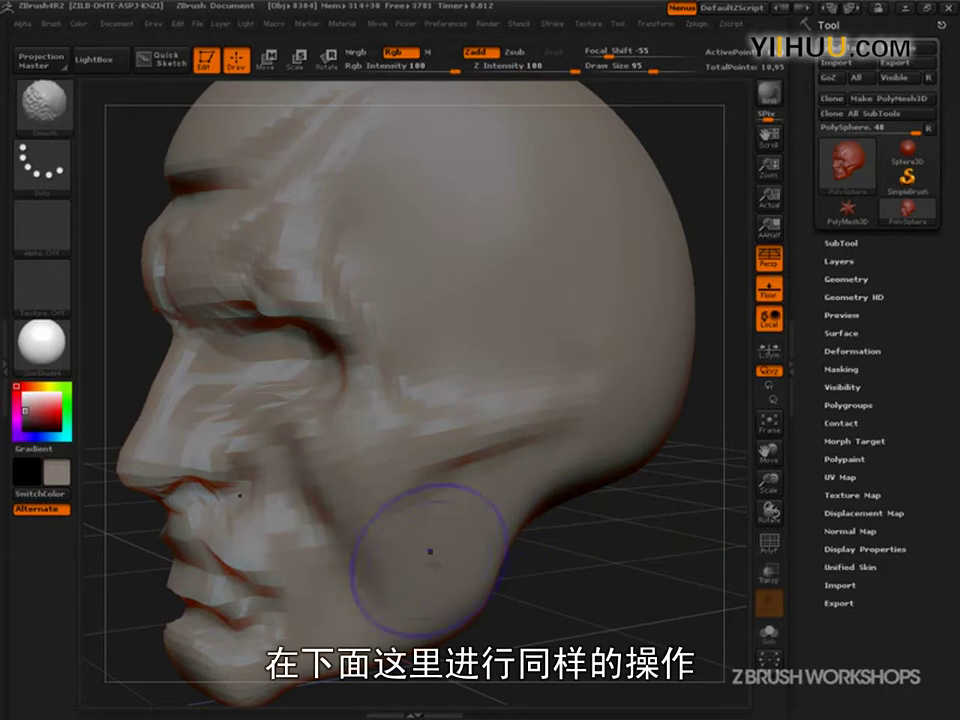
pyautogui.hotkey('ctrl', 'shift')
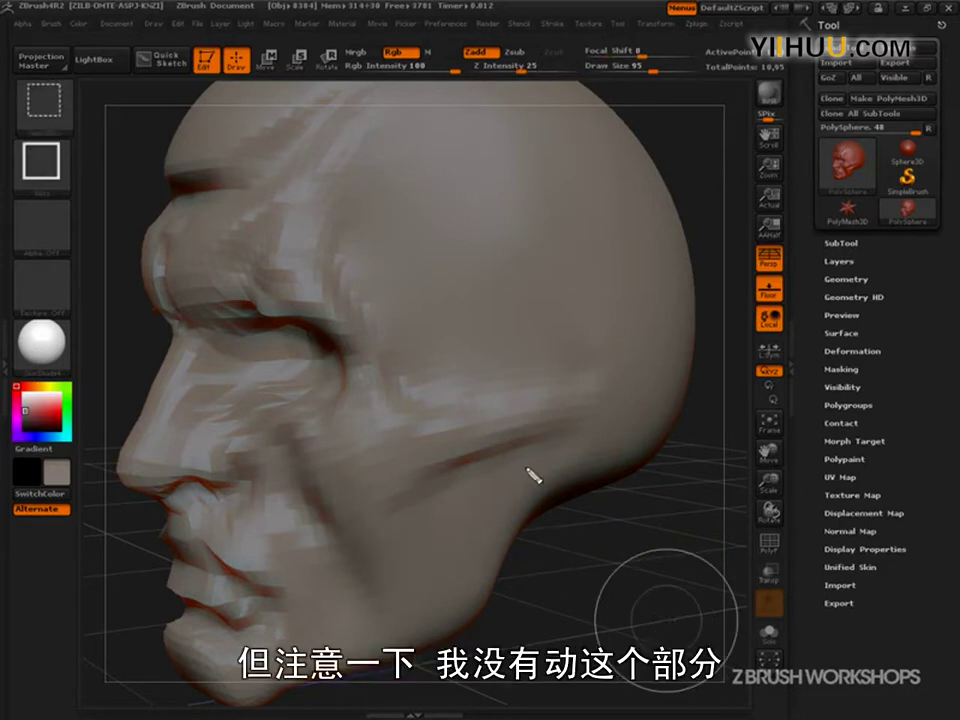
pyautogui.moveTo(492, 455); pyautogui.dragTo(433, 477)
pyautogui.moveTo(537, 433); pyautogui.dragTo(443, 466)
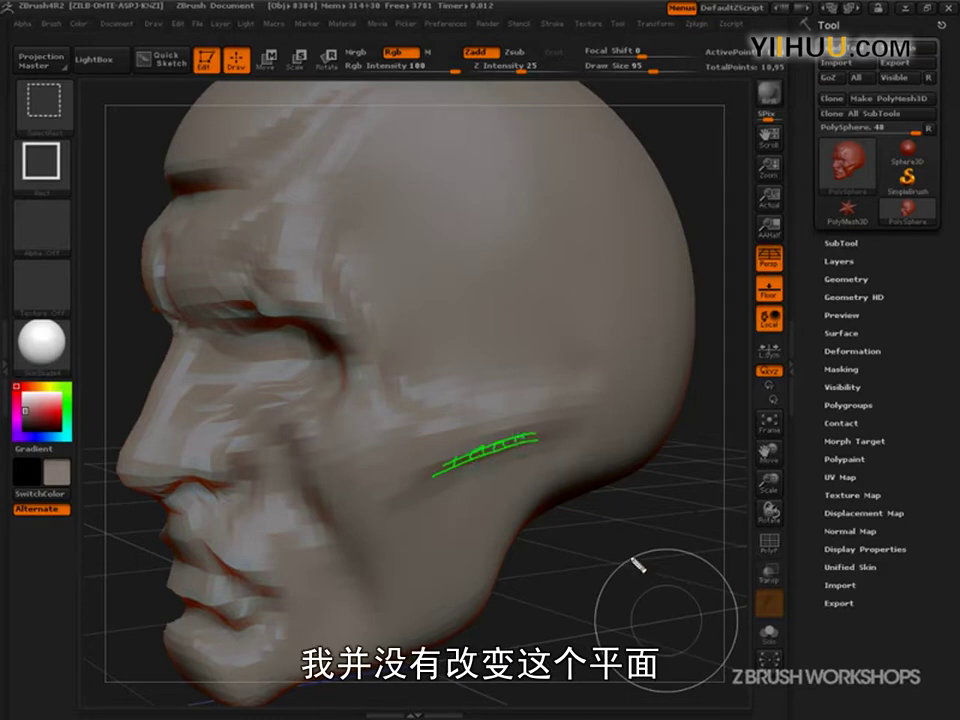
# Step: Set the Draw Size to 61 and smooth the forehead above the brow ridge
pyautogui.moveTo(640, 565)
pyautogui.mouseDown()
pyautogui.moveTo(658, 561)
pyautogui.moveTo(646, 565)
pyautogui.moveTo(675, 574)
pyautogui.moveTo(685, 560)
pyautogui.moveTo(652, 556)
pyautogui.moveTo(648, 596)
pyautogui.moveTo(643, 587)
pyautogui.moveTo(666, 587)
pyautogui.moveTo(672, 573)
pyautogui.moveTo(660, 548)
pyautogui.mouseUp()
pyautogui.press('s')
pyautogui.moveTo(433, 255)
pyautogui.mouseDown()
pyautogui.moveTo(325, 322)
pyautogui.moveTo(275, 312)
pyautogui.moveTo(290, 285)
pyautogui.moveTo(293, 240)
pyautogui.mouseUp()
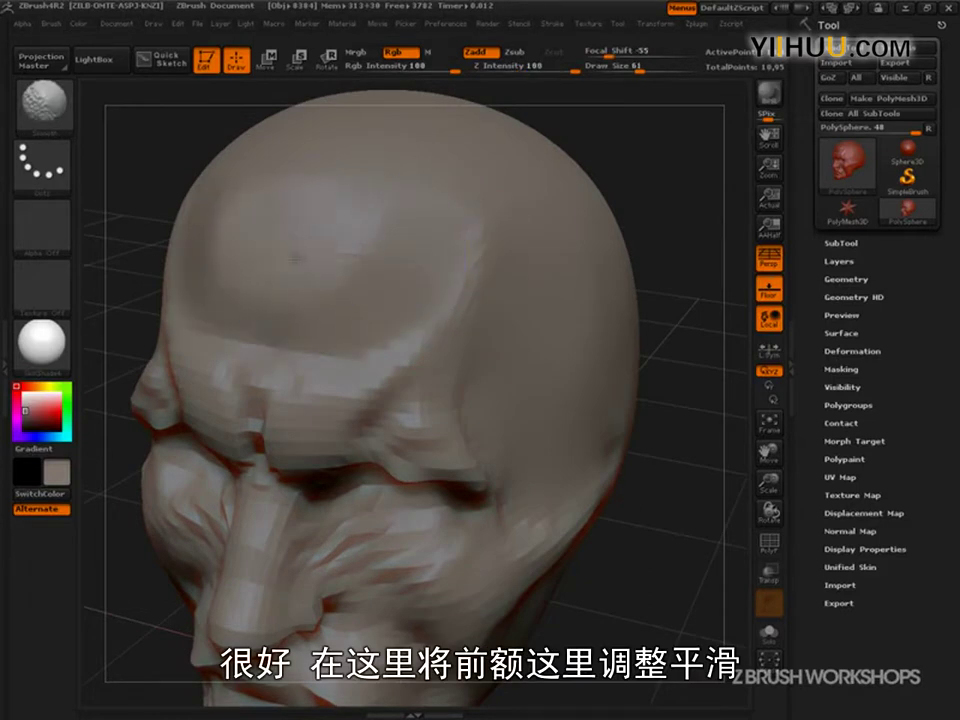
# Step: Smooth the hard edge where the forehead meets the side of the skull, down to the temple
pyautogui.moveTo(387, 182)
pyautogui.keyDown('shift'); pyautogui.mouseDown()
pyautogui.moveTo(472, 238)
pyautogui.moveTo(450, 298)
pyautogui.mouseUp(); pyautogui.keyUp('shift')
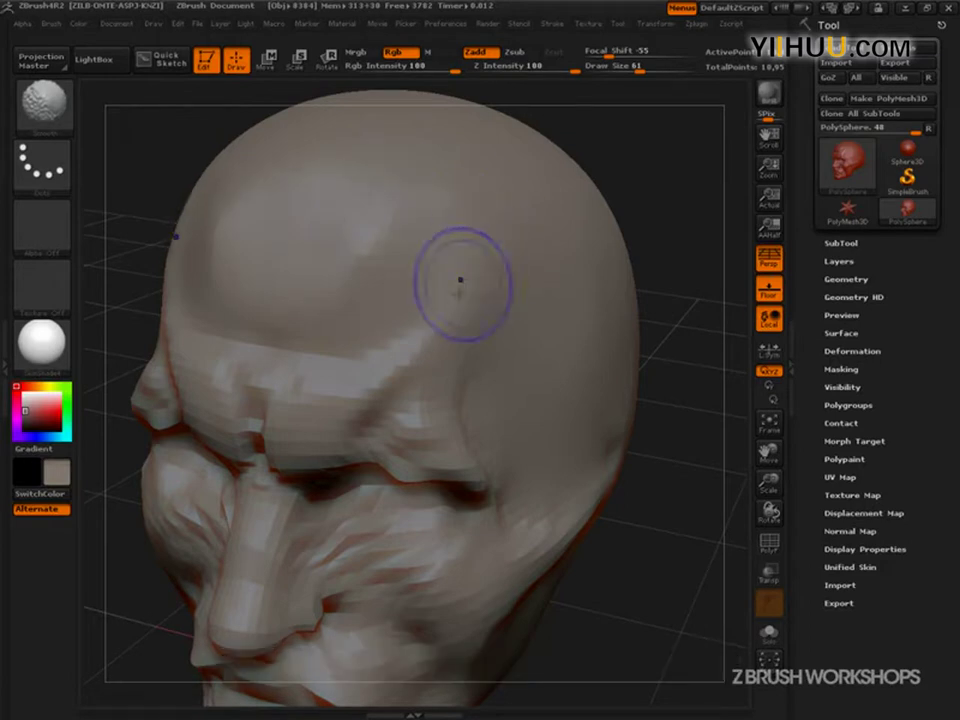
pyautogui.keyDown('shift'); pyautogui.moveTo(512, 338); pyautogui.dragTo(530, 375); pyautogui.keyUp('shift')
# Step: Mark the triangular plane at the outer brow with white hatching, a green temple curve and a red eye-socket line, then clear the markup
pyautogui.moveTo(630, 568)
pyautogui.mouseDown()
pyautogui.moveTo(679, 574)
pyautogui.moveTo(670, 630)
pyautogui.moveTo(686, 565)
pyautogui.mouseUp()
pyautogui.hotkey('ctrl', 'shift')
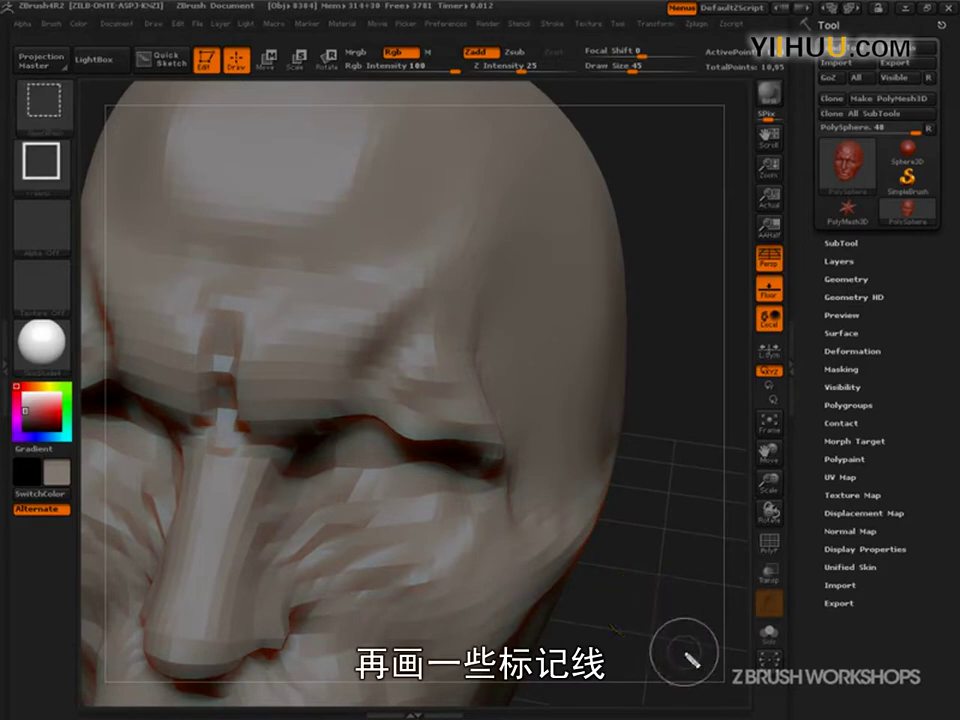
pyautogui.moveTo(455, 300)
pyautogui.mouseDown()
pyautogui.moveTo(439, 444)
pyautogui.moveTo(476, 297)
pyautogui.mouseUp()
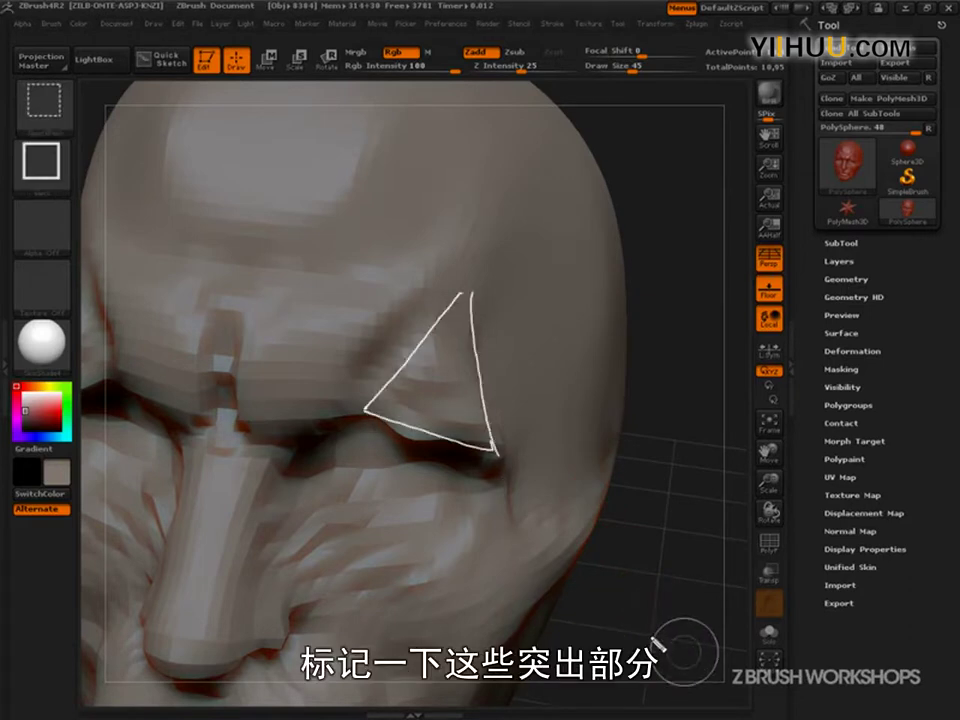
pyautogui.moveTo(495, 442)
pyautogui.mouseDown()
pyautogui.moveTo(485, 352)
pyautogui.moveTo(573, 203)
pyautogui.mouseUp()
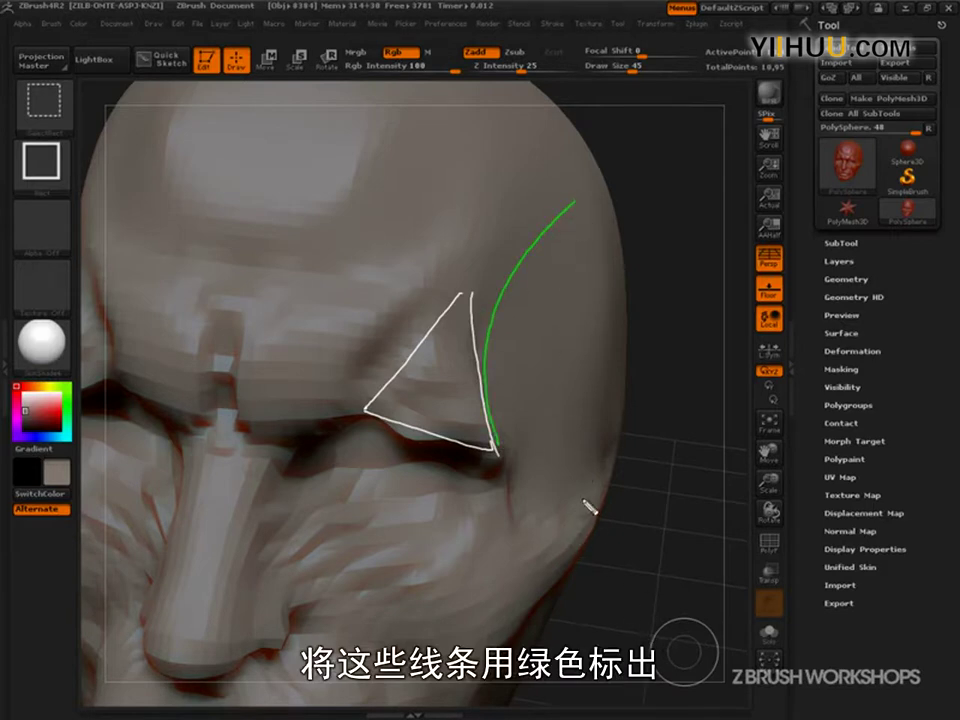
pyautogui.moveTo(498, 457); pyautogui.dragTo(322, 440)
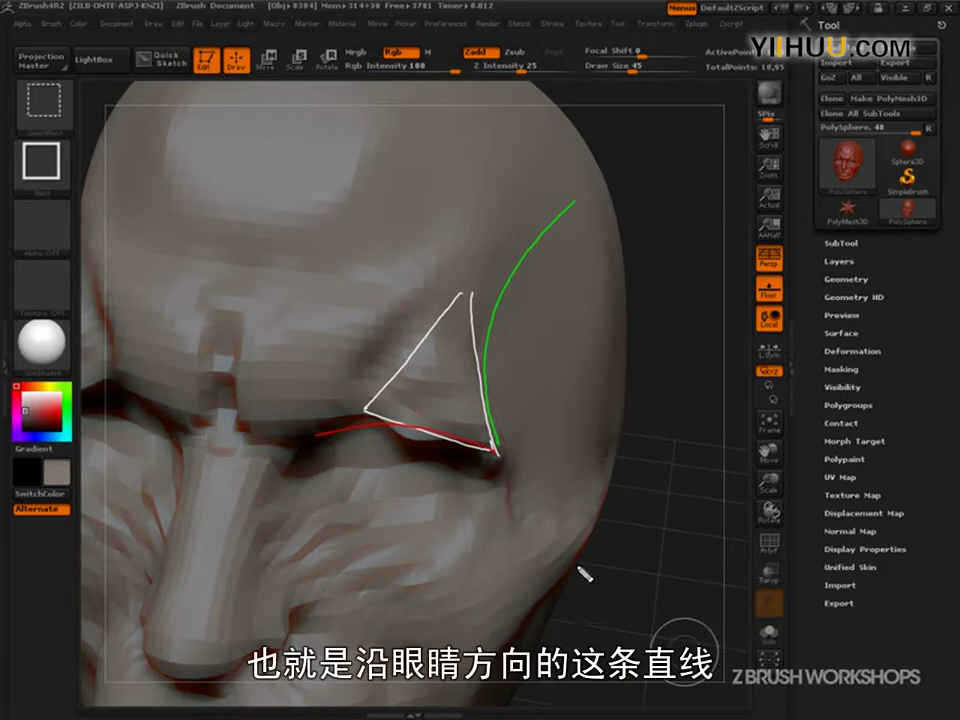
pyautogui.moveTo(503, 432)
pyautogui.mouseDown()
pyautogui.moveTo(487, 437)
pyautogui.moveTo(469, 323)
pyautogui.mouseUp()
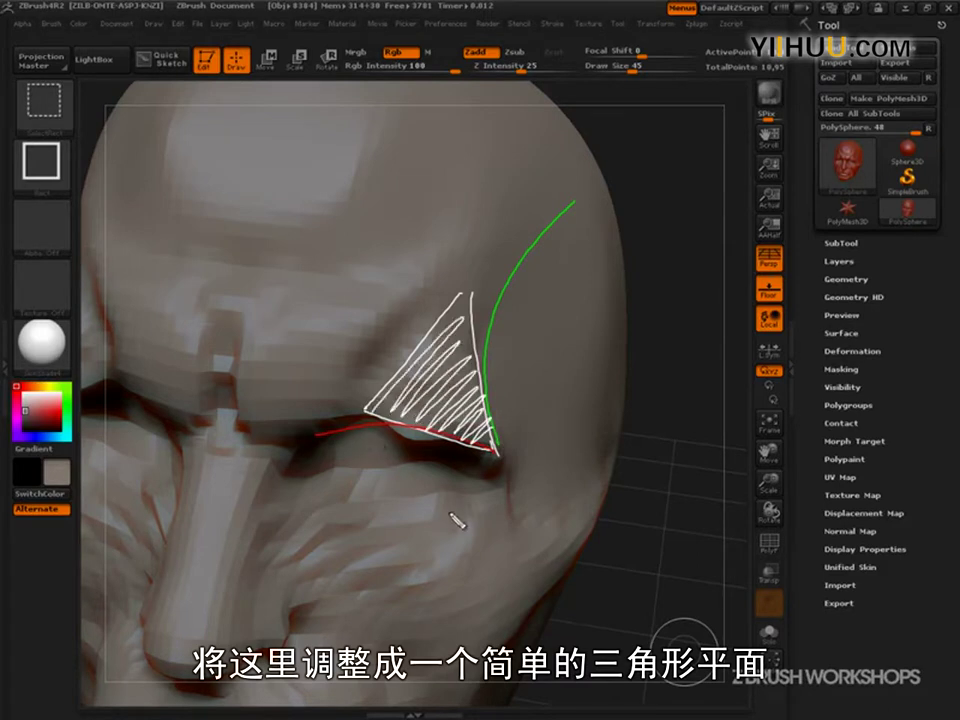
pyautogui.click(433, 378)
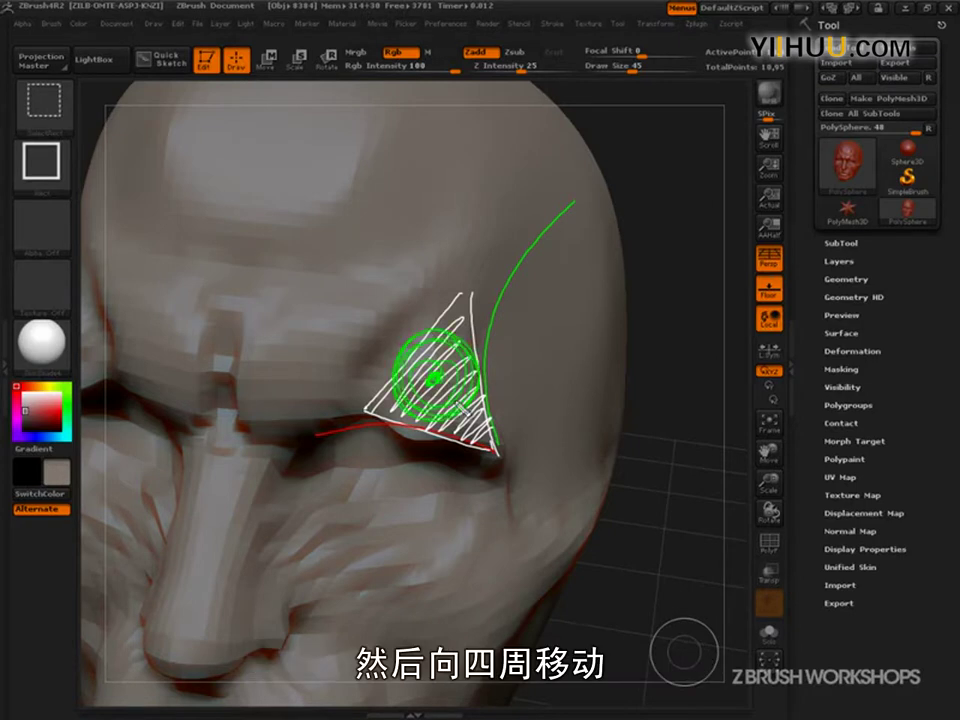
pyautogui.press('Escape')
# Step: Smooth the triangular plane at the outer brow down to the eye-socket edge, and smooth the brow area beside it
pyautogui.moveTo(698, 497); pyautogui.dragTo(686, 499)
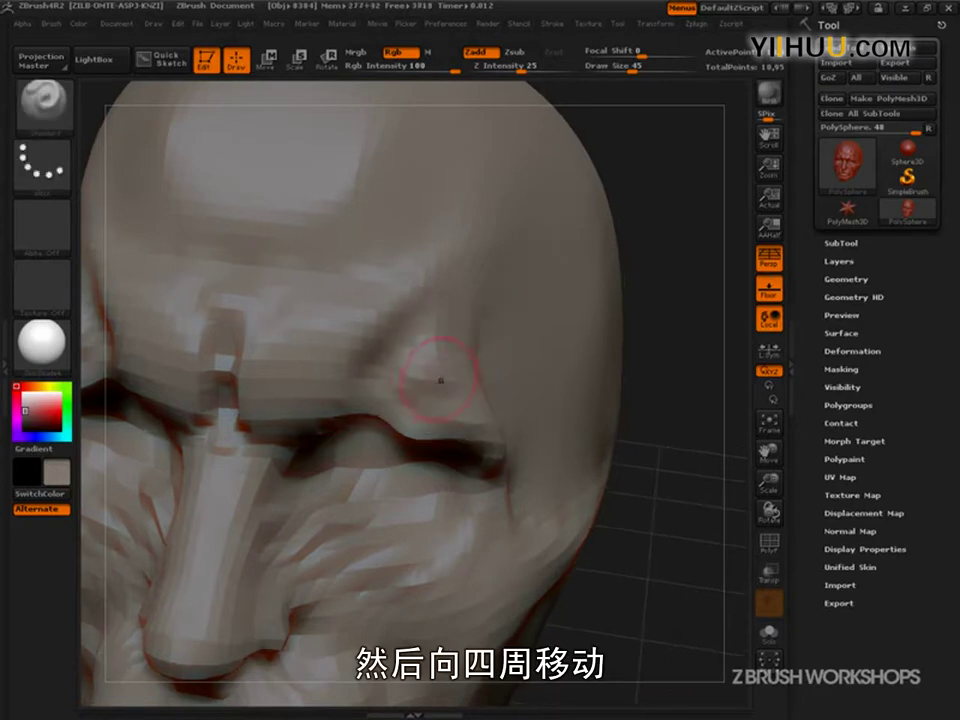
pyautogui.keyDown('shift'); pyautogui.moveTo(431, 379); pyautogui.dragTo(437, 368); pyautogui.keyUp('shift')
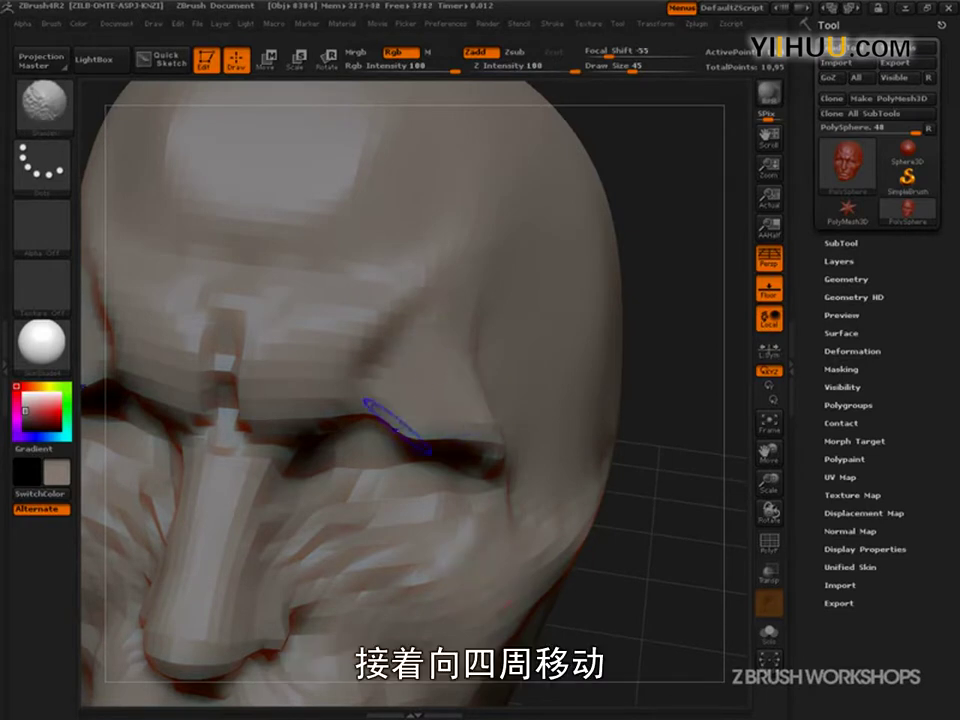
pyautogui.keyDown('shift'); pyautogui.moveTo(396, 428); pyautogui.dragTo(446, 438); pyautogui.keyUp('shift')
pyautogui.moveTo(657, 501)
pyautogui.mouseDown()
pyautogui.moveTo(572, 508)
pyautogui.moveTo(550, 500)
pyautogui.mouseUp()
pyautogui.moveTo(419, 305)
pyautogui.keyDown('shift'); pyautogui.mouseDown()
pyautogui.moveTo(386, 298)
pyautogui.moveTo(326, 339)
pyautogui.mouseUp(); pyautogui.keyUp('shift')
# Step: Smooth the cheek planes below the eye socket and the area around the mouth corner and chin
pyautogui.moveTo(590, 135); pyautogui.dragTo(712, 156)
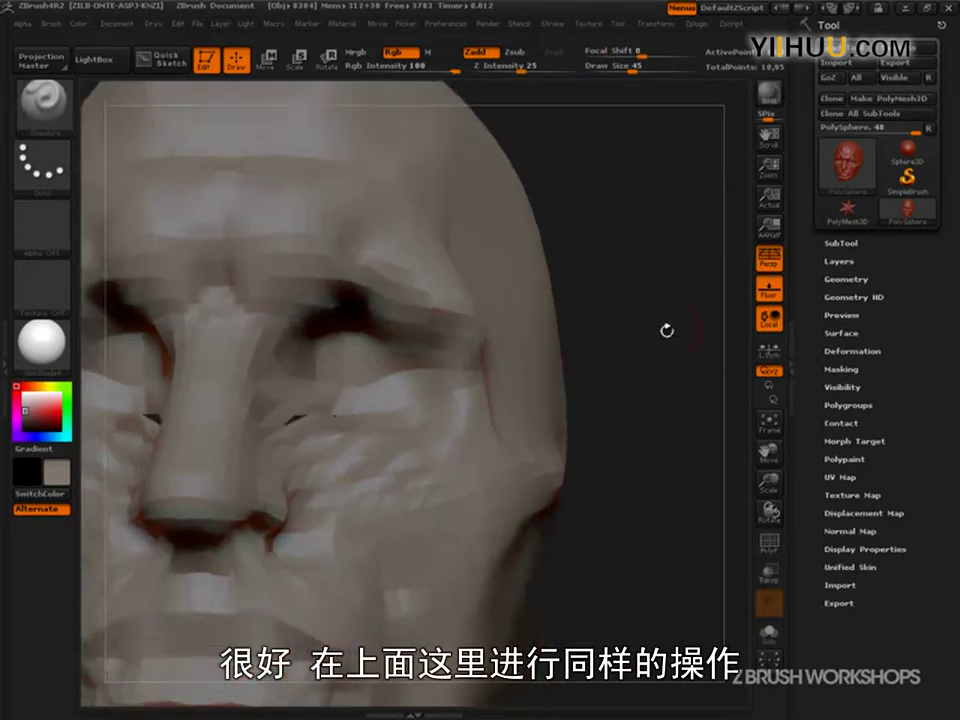
pyautogui.moveTo(666, 330); pyautogui.dragTo(553, 411)
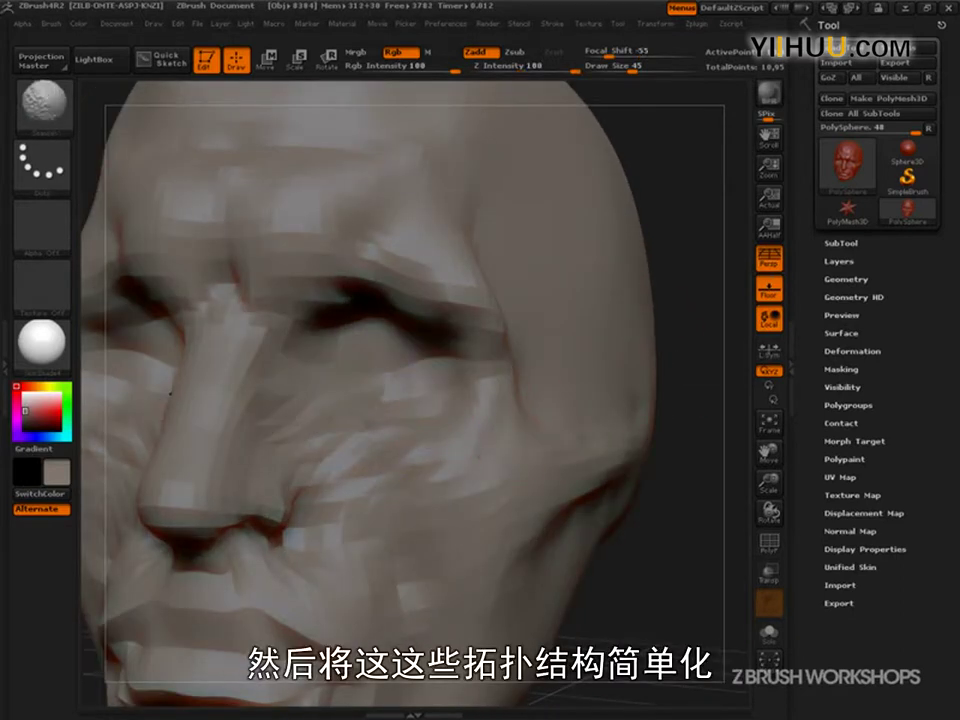
pyautogui.moveTo(660, 560)
pyautogui.mouseDown()
pyautogui.moveTo(639, 553)
pyautogui.moveTo(615, 510)
pyautogui.mouseUp()
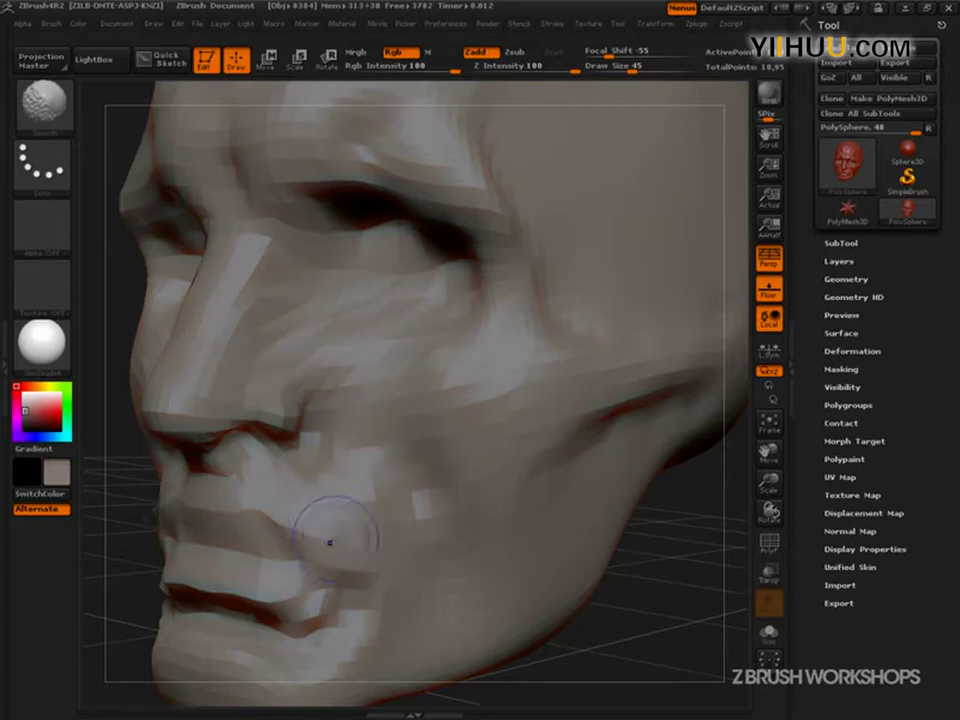
pyautogui.moveTo(649, 636); pyautogui.dragTo(450, 499)
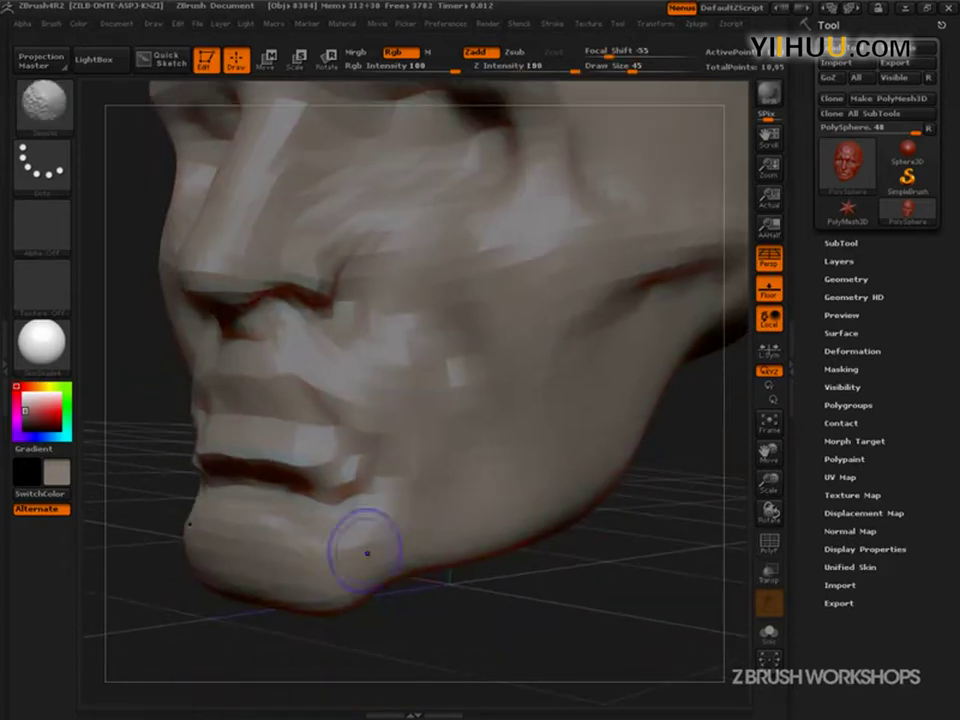
# Step: Smooth the sides of the nose and the area between the nostrils and the upper lip
pyautogui.moveTo(486, 636); pyautogui.dragTo(553, 581)
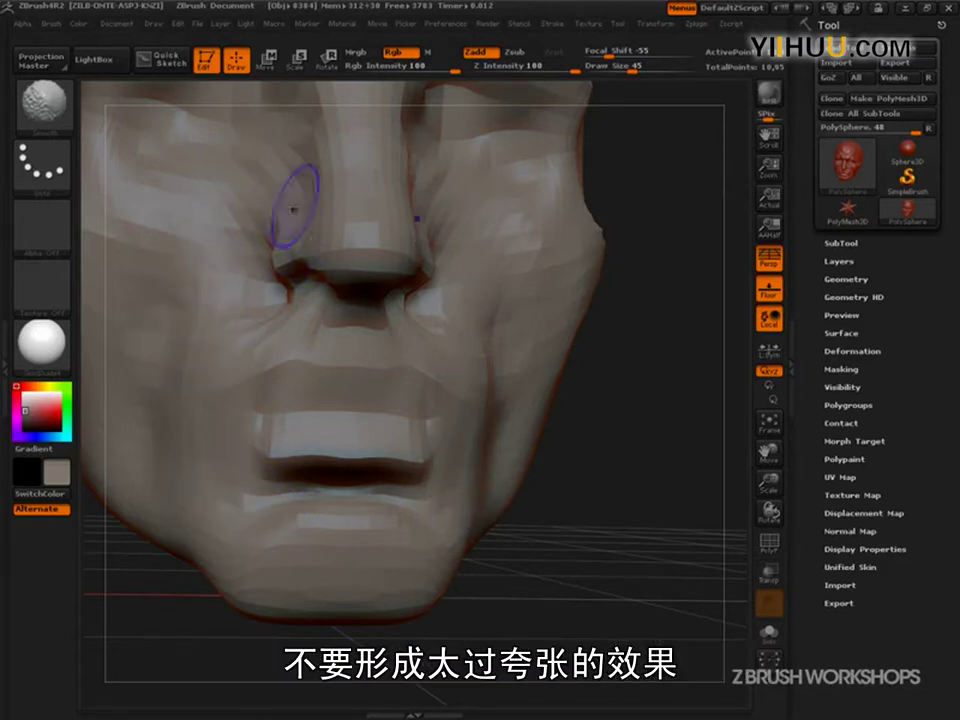
pyautogui.moveTo(655, 435); pyautogui.dragTo(485, 445)
pyautogui.keyDown('shift'); pyautogui.moveTo(433, 301); pyautogui.dragTo(373, 300); pyautogui.keyUp('shift')
# Step: Switch to the Standard brush and bring the whole head into a three-quarter view
pyautogui.moveTo(596, 623)
pyautogui.keyDown('alt'); pyautogui.mouseDown()
pyautogui.moveTo(566, 604)
pyautogui.moveTo(575, 611)
pyautogui.mouseUp(); pyautogui.keyUp('alt')
pyautogui.press('b')
pyautogui.press('s')
pyautogui.press('t')
pyautogui.moveTo(475, 501)
pyautogui.mouseDown()
pyautogui.moveTo(602, 587)
pyautogui.moveTo(579, 555)
pyautogui.moveTo(574, 591)
pyautogui.moveTo(593, 607)
pyautogui.moveTo(615, 549)
pyautogui.moveTo(619, 602)
pyautogui.moveTo(649, 604)
pyautogui.moveTo(632, 613)
pyautogui.moveTo(530, 588)
pyautogui.moveTo(564, 606)
pyautogui.moveTo(564, 624)
pyautogui.mouseUp()
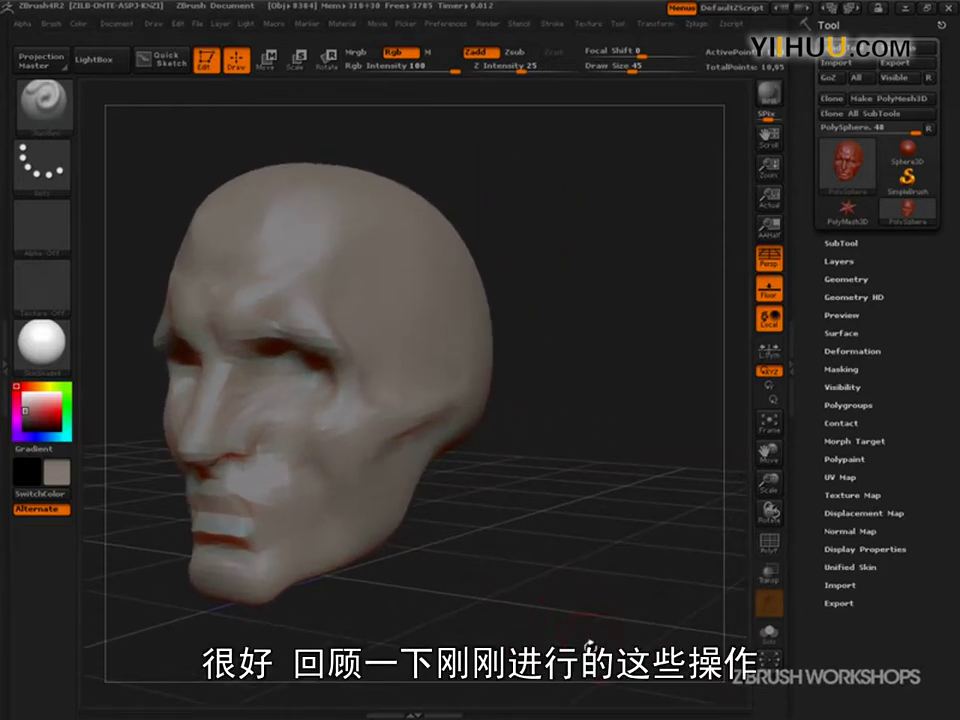
# Step: Handwrite the notes "STANDARD", "ZADD" and "ZSUB (ALT)" in white in the empty space beside the head
pyautogui.hotkey('ctrl', 'shift')
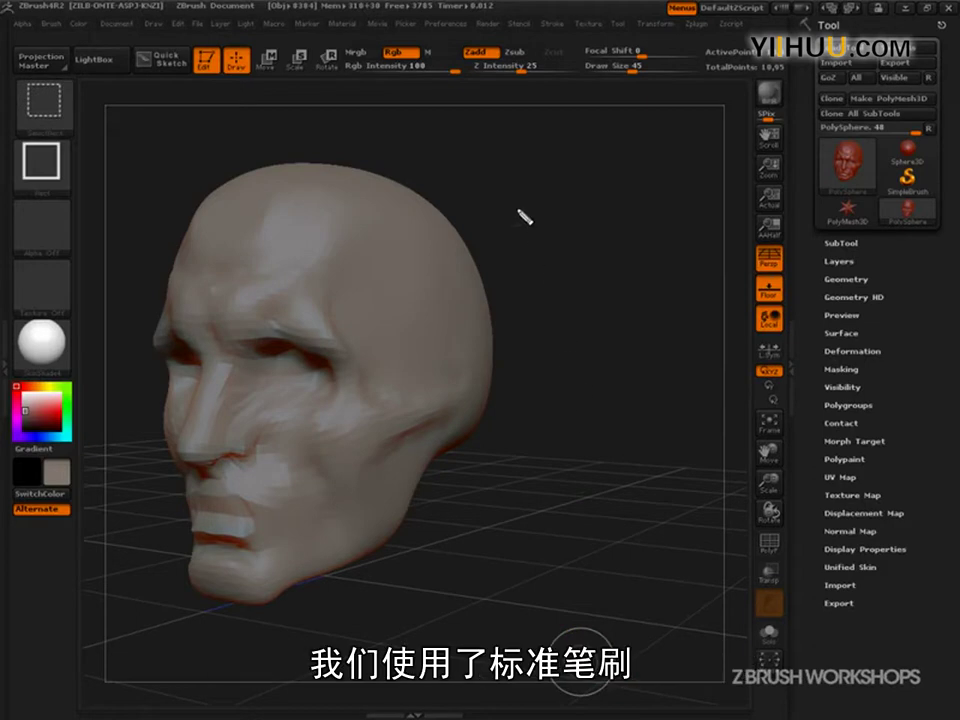
pyautogui.moveTo(499, 164)
pyautogui.mouseDown()
pyautogui.moveTo(553, 167)
pyautogui.moveTo(604, 200)
pyautogui.moveTo(624, 156)
pyautogui.moveTo(641, 178)
pyautogui.moveTo(662, 165)
pyautogui.moveTo(690, 171)
pyautogui.moveTo(693, 199)
pyautogui.mouseUp()
pyautogui.moveTo(521, 233)
pyautogui.mouseDown()
pyautogui.moveTo(642, 210)
pyautogui.moveTo(625, 226)
pyautogui.mouseUp()
pyautogui.moveTo(546, 260)
pyautogui.mouseDown()
pyautogui.moveTo(578, 276)
pyautogui.moveTo(601, 262)
pyautogui.moveTo(578, 262)
pyautogui.moveTo(648, 274)
pyautogui.moveTo(640, 306)
pyautogui.moveTo(678, 300)
pyautogui.moveTo(703, 315)
pyautogui.mouseUp()
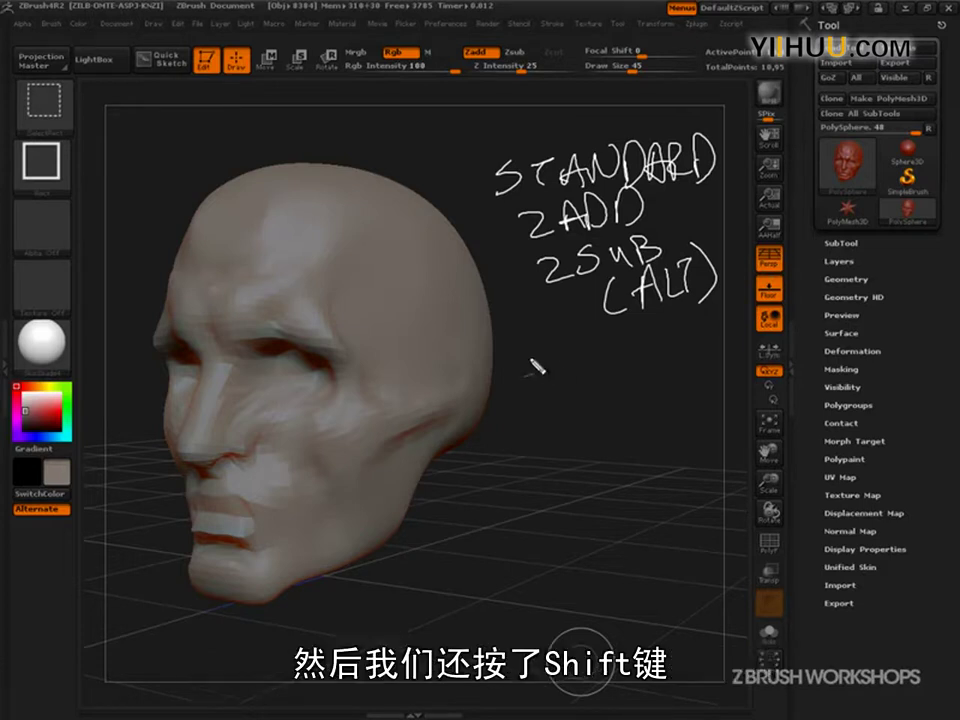
# Step: Handwrite "SHIFT" below the brush notes, with a curved arrow leading to the word "SMOOTH"
pyautogui.moveTo(548, 352); pyautogui.dragTo(528, 378)
pyautogui.moveTo(560, 352)
pyautogui.mouseDown()
pyautogui.moveTo(562, 380)
pyautogui.moveTo(578, 365)
pyautogui.mouseUp()
pyautogui.moveTo(578, 352); pyautogui.dragTo(579, 380)
pyautogui.moveTo(596, 352)
pyautogui.mouseDown()
pyautogui.moveTo(600, 379)
pyautogui.moveTo(617, 348)
pyautogui.mouseUp()
pyautogui.moveTo(606, 362); pyautogui.dragTo(615, 361)
pyautogui.moveTo(618, 345); pyautogui.dragTo(637, 342)
pyautogui.moveTo(627, 345)
pyautogui.mouseDown()
pyautogui.moveTo(628, 376)
pyautogui.moveTo(584, 412)
pyautogui.moveTo(606, 420)
pyautogui.moveTo(690, 395)
pyautogui.mouseUp()
pyautogui.moveTo(690, 382); pyautogui.dragTo(708, 378)
pyautogui.moveTo(699, 380)
pyautogui.mouseDown()
pyautogui.moveTo(700, 405)
pyautogui.moveTo(711, 400)
pyautogui.mouseUp()
pyautogui.moveTo(710, 390); pyautogui.dragTo(722, 386)
pyautogui.moveTo(721, 370); pyautogui.dragTo(724, 398)
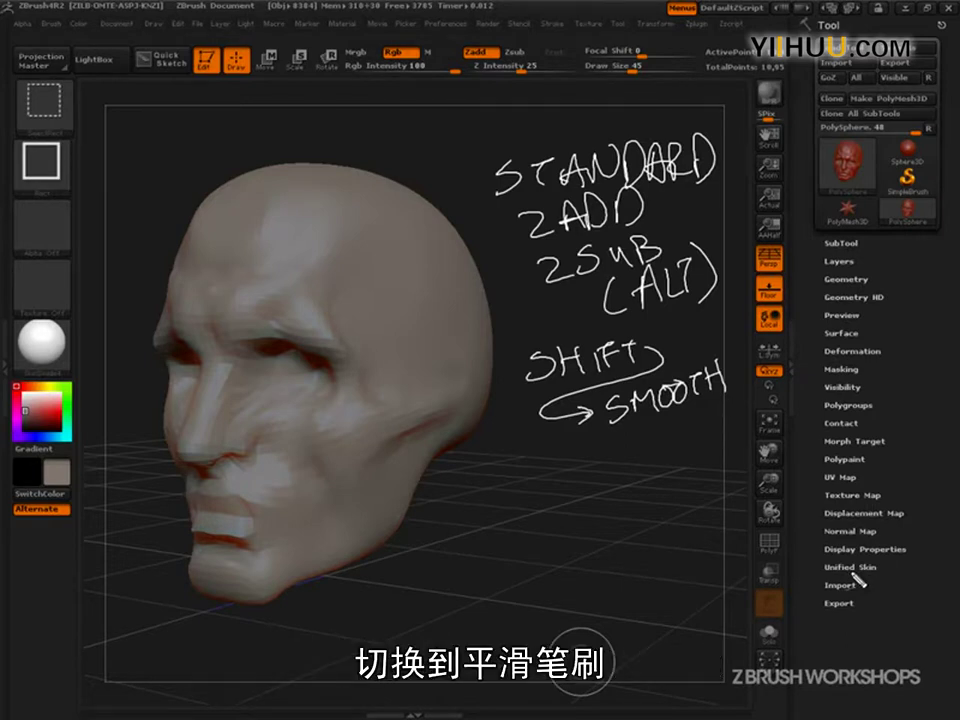
# Step: Handwrite "SMOOTHED INTELLIGENTLY" below the smoothing note and underline it with several long strokes
pyautogui.moveTo(524, 490); pyautogui.dragTo(706, 448)
pyautogui.moveTo(561, 528); pyautogui.dragTo(598, 547)
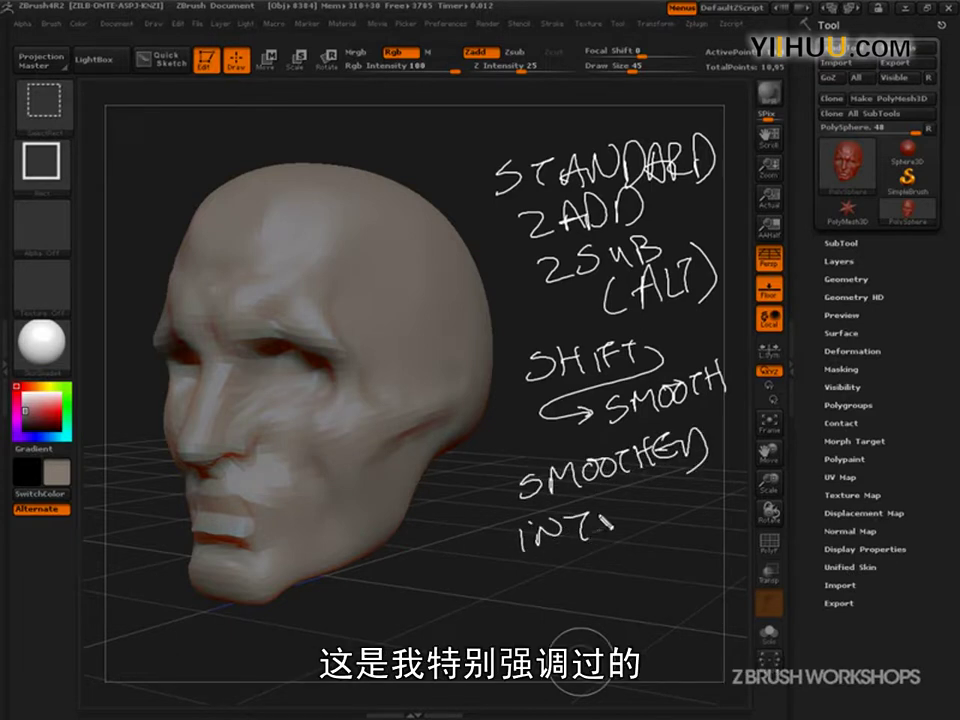
pyautogui.moveTo(639, 504)
pyautogui.mouseDown()
pyautogui.moveTo(666, 478)
pyautogui.moveTo(713, 487)
pyautogui.mouseUp()
pyautogui.moveTo(757, 448); pyautogui.dragTo(770, 462)
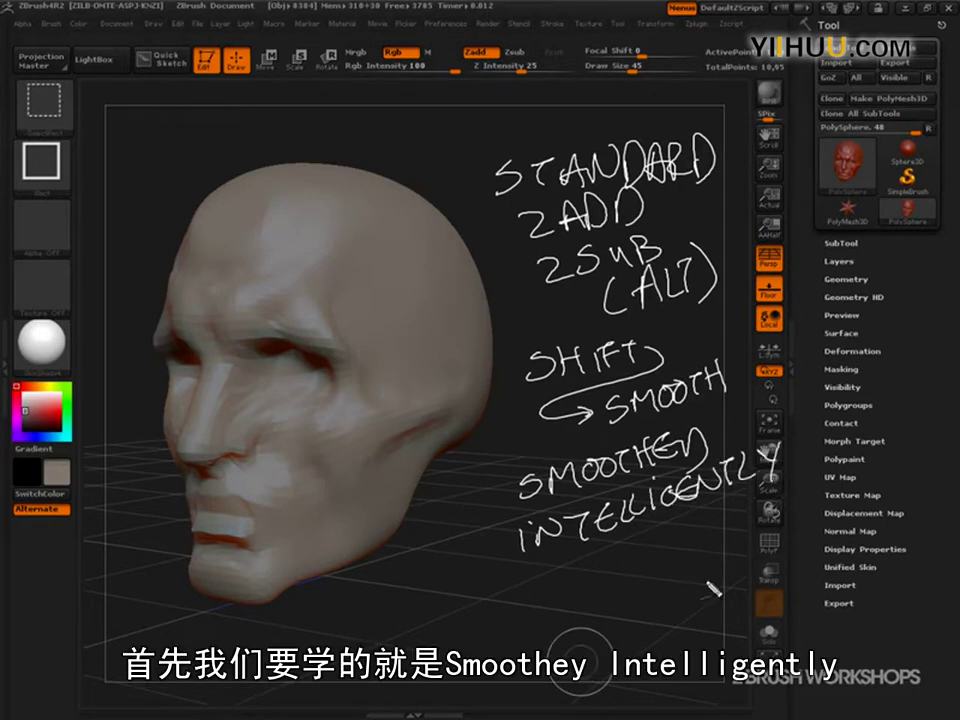
pyautogui.moveTo(520, 580); pyautogui.dragTo(805, 512)
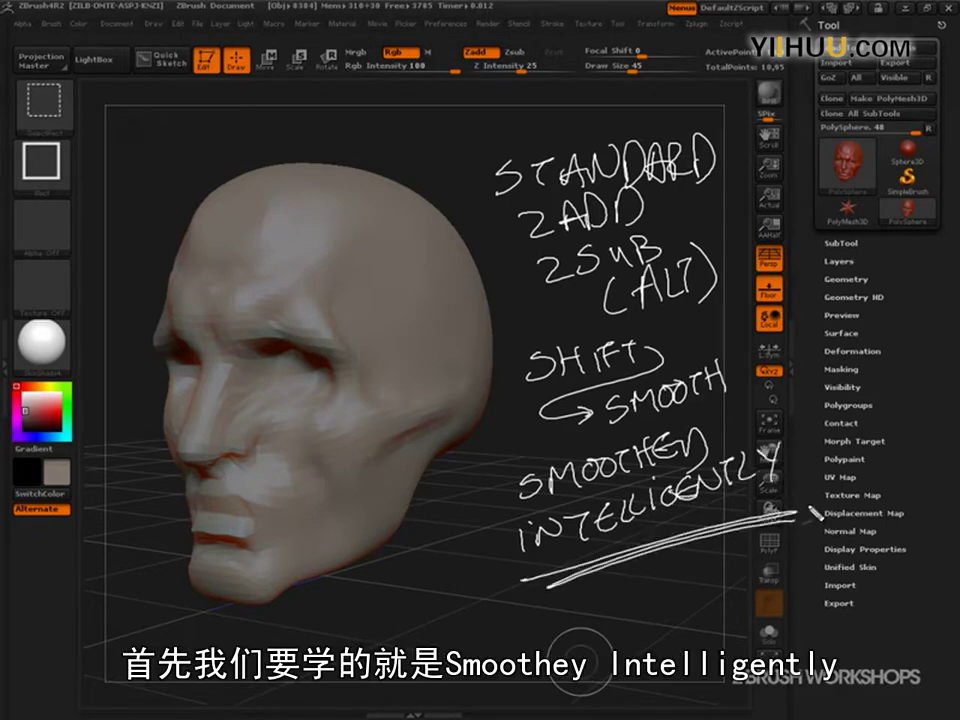